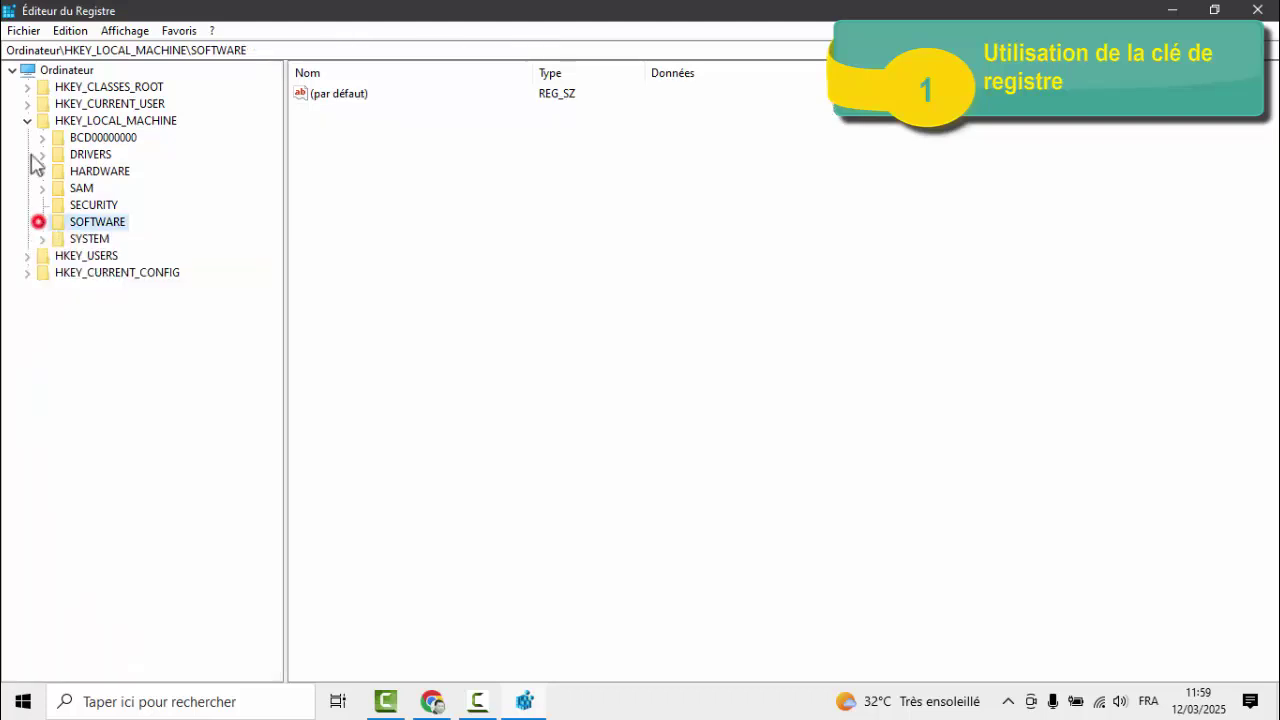
{"action": "left_click", "coordinate": [27, 120]}
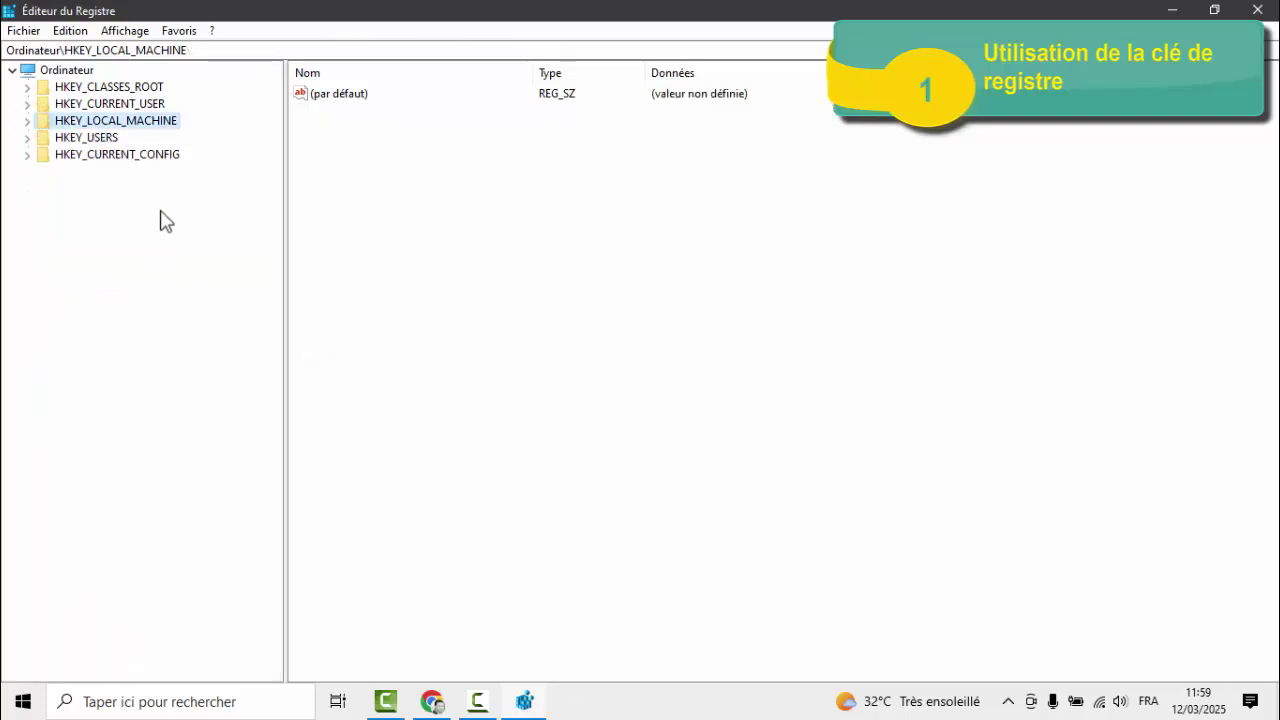
{"action": "double_click", "coordinate": [150, 126]}
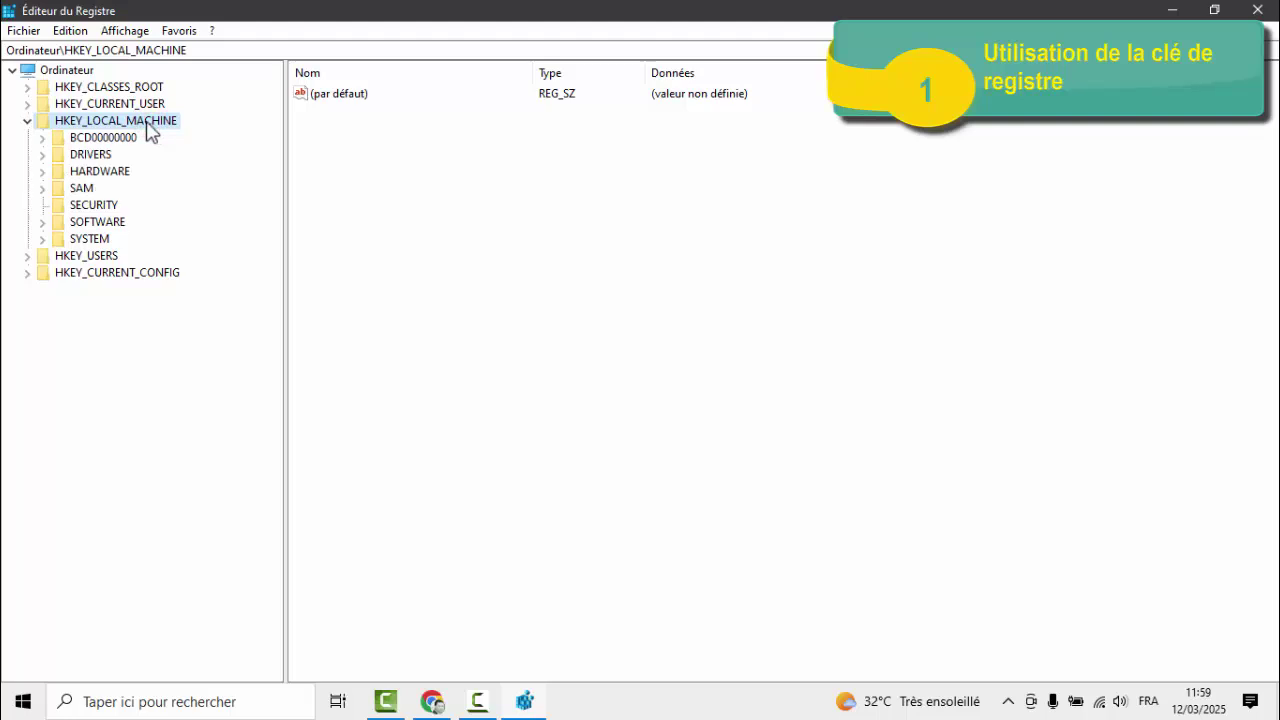
{"action": "double_click", "coordinate": [97, 222]}
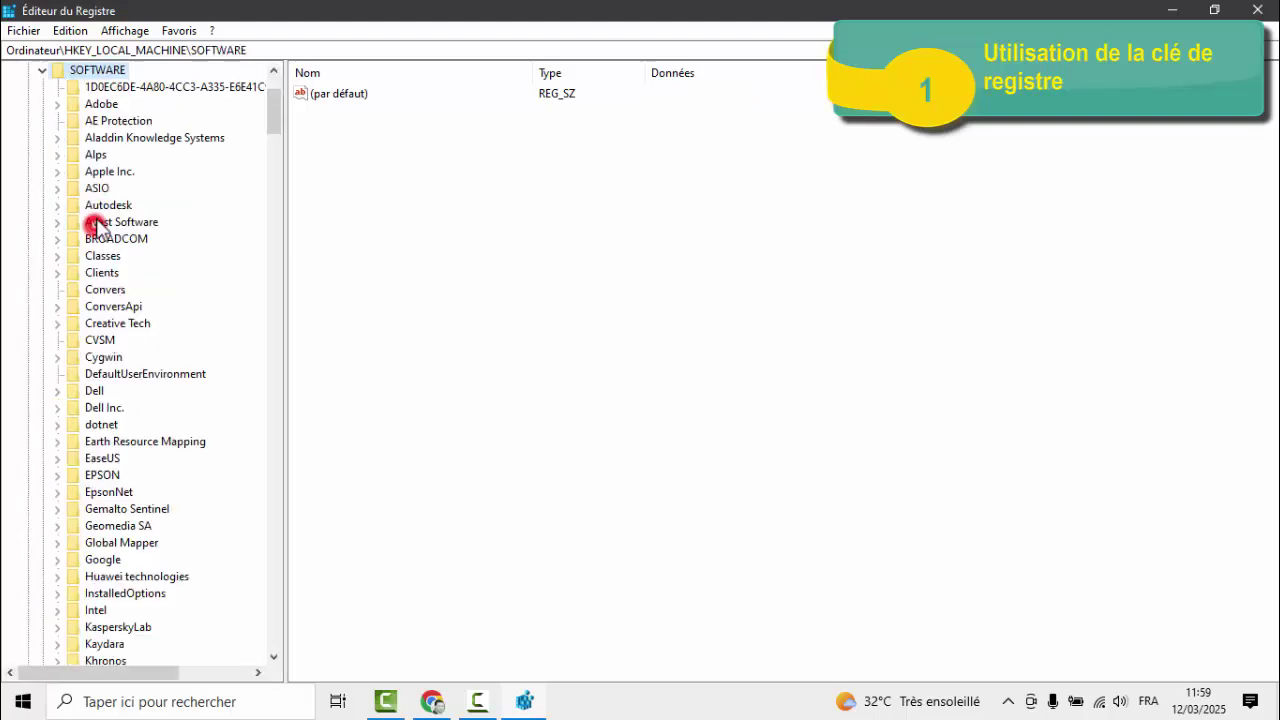
{"action": "left_click", "coordinate": [41, 69]}
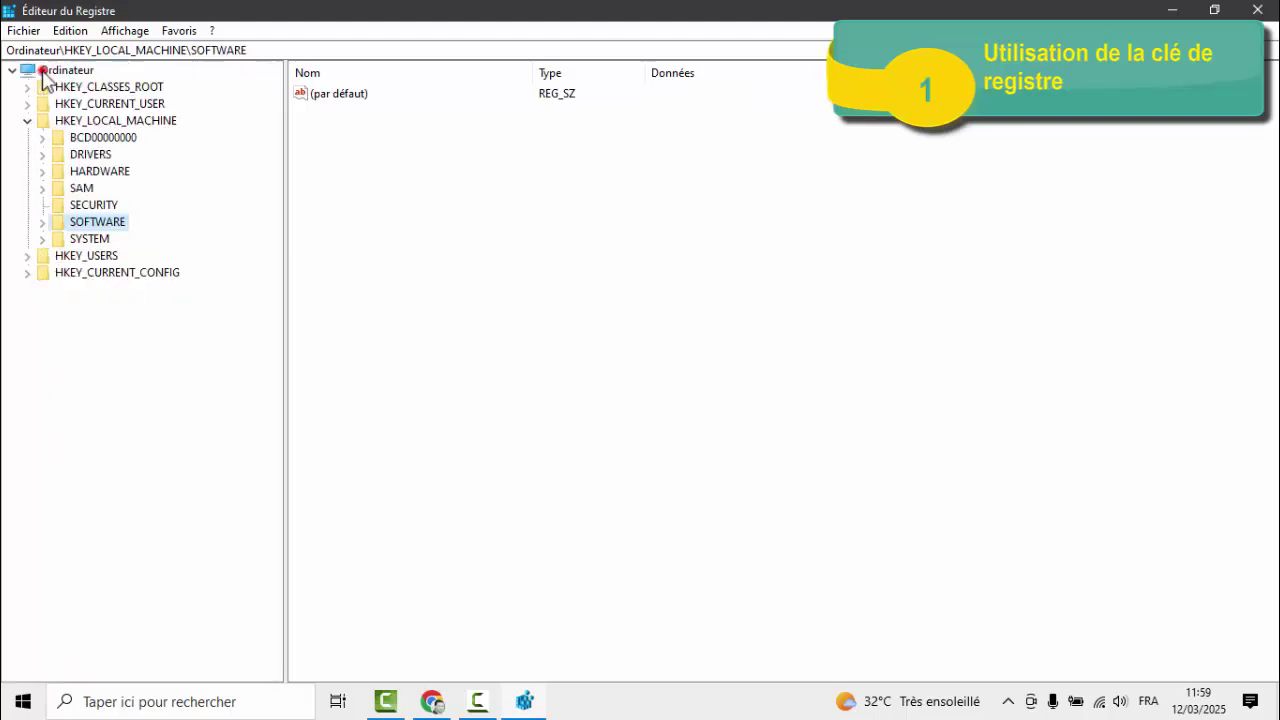
Expand the registry branch HKEY_LOCAL_MACHINE\SYSTEM\CurrentControlSet\Services
{"action": "double_click", "coordinate": [154, 247]}
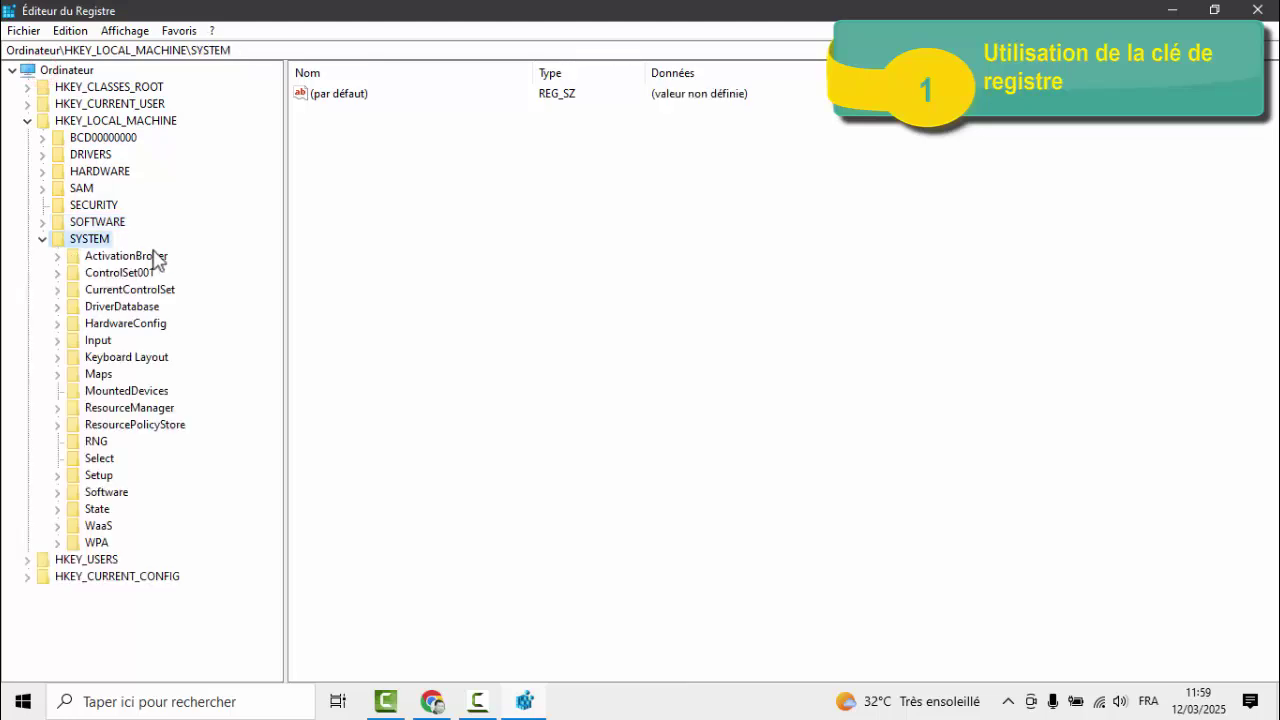
{"action": "left_click", "coordinate": [150, 290]}
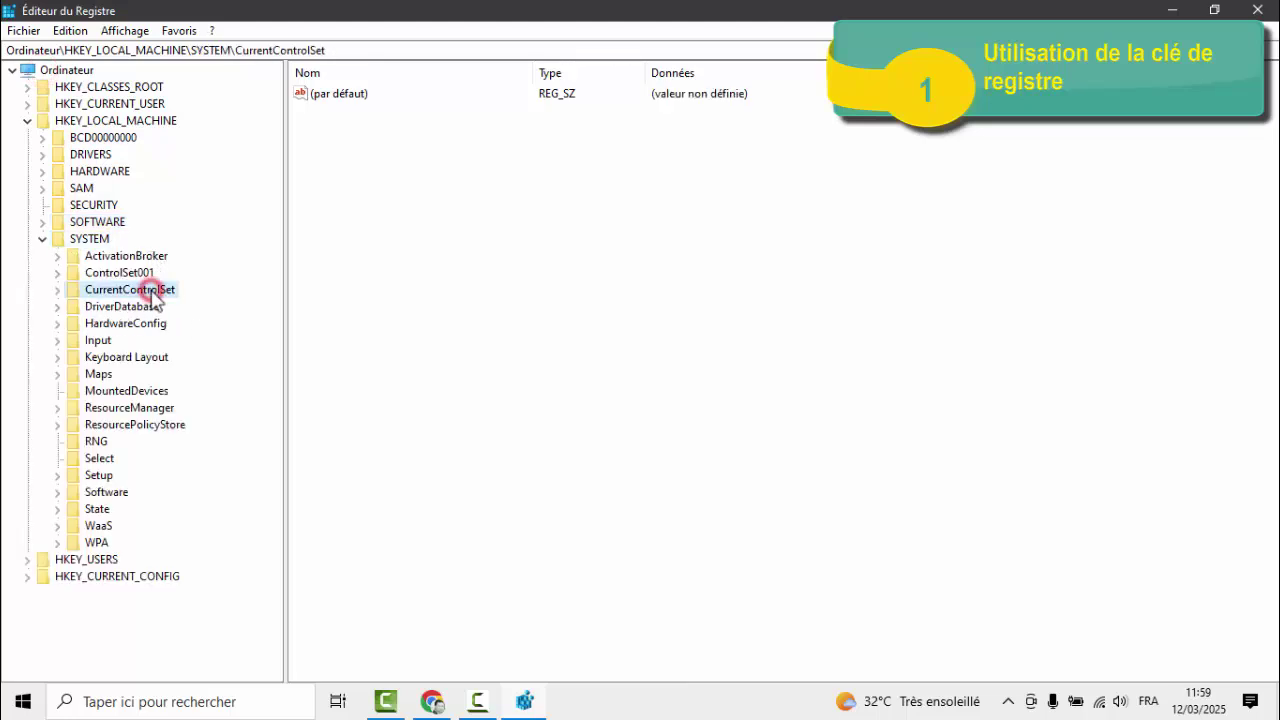
{"action": "double_click", "coordinate": [154, 292]}
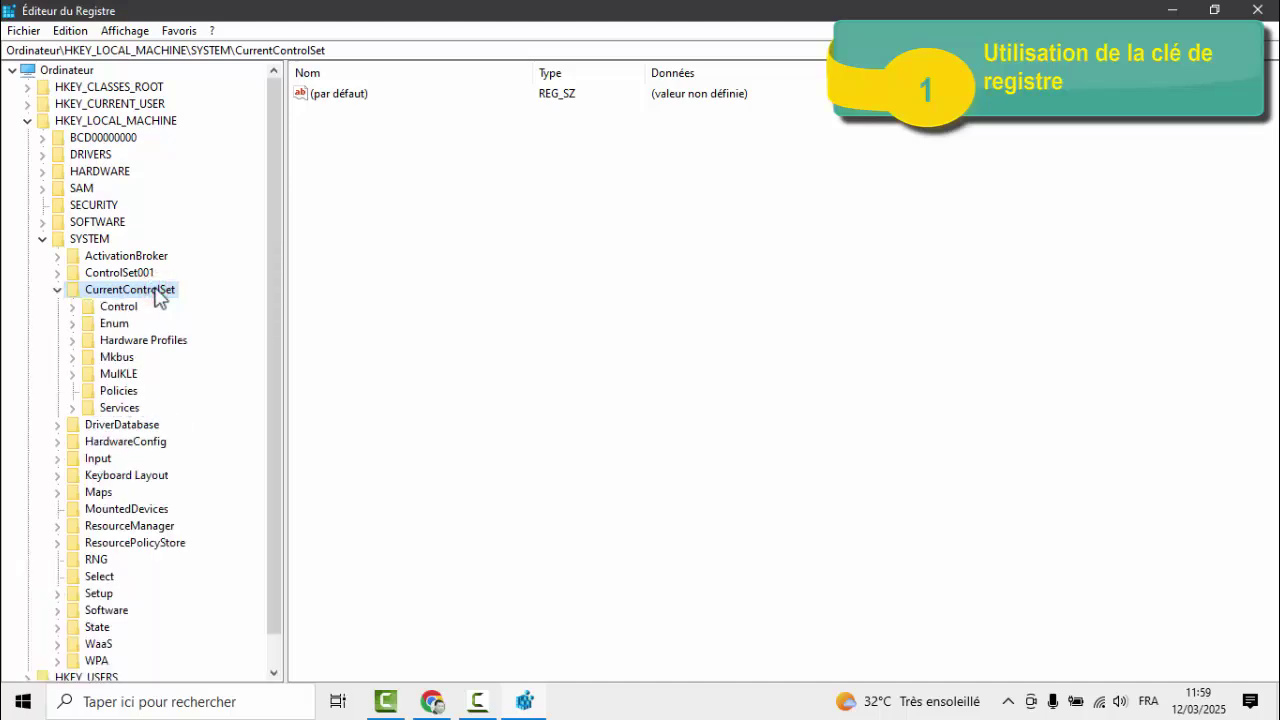
{"action": "double_click", "coordinate": [120, 408]}
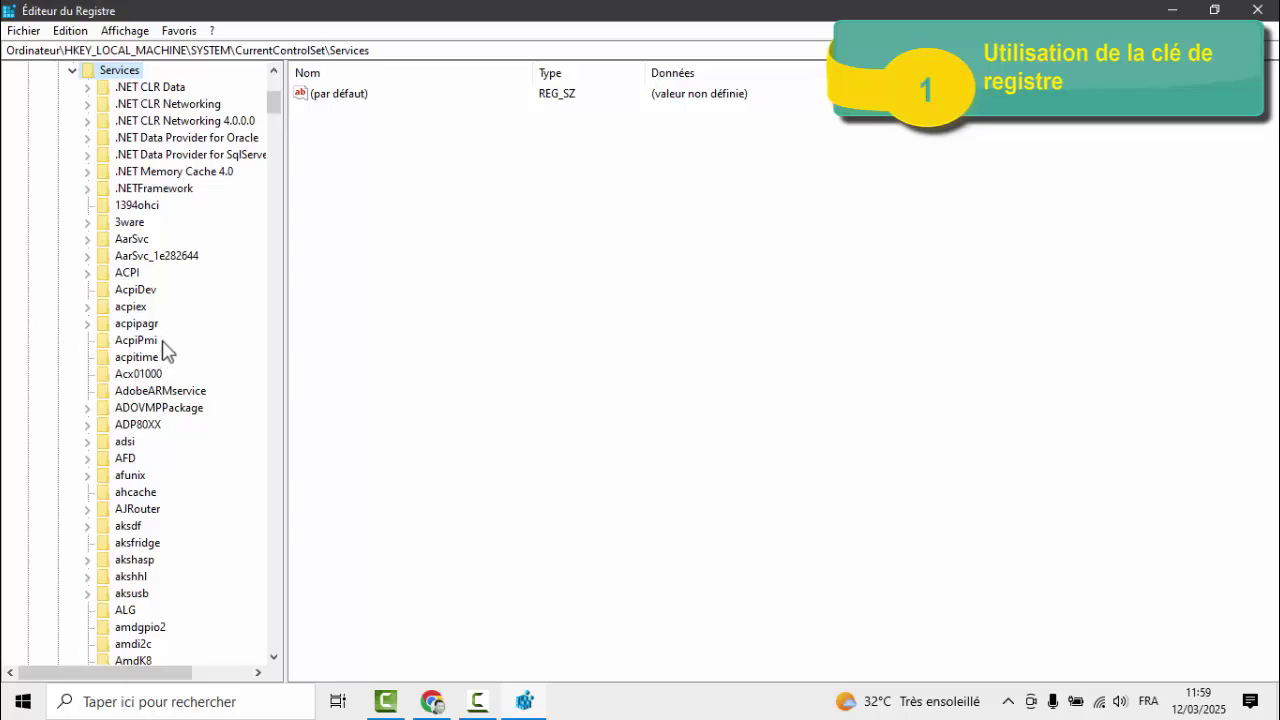
Locate the USBSTOR key among the subkeys of Services and show its values
{"action": "scroll", "coordinate": [166, 345], "scroll_direction": "down", "scroll_amount": 20}
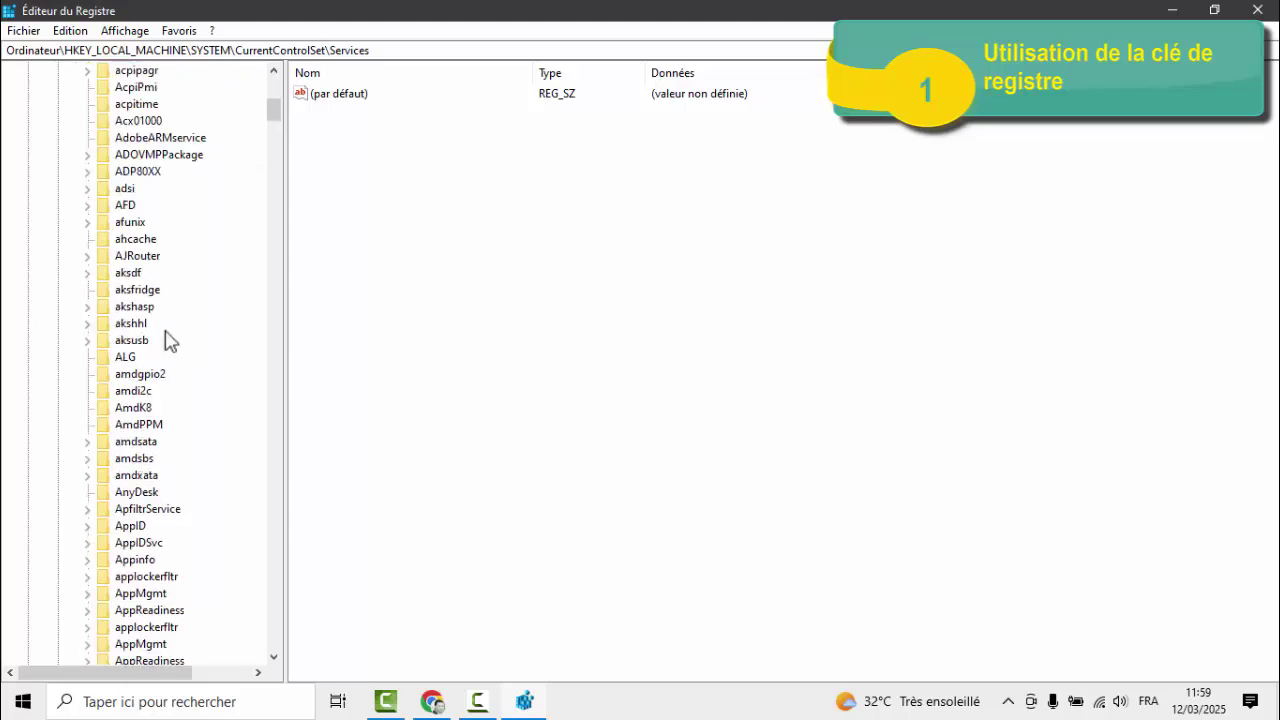
{"action": "left_click_drag", "start_coordinate": [280, 194], "coordinate": [274, 531]}
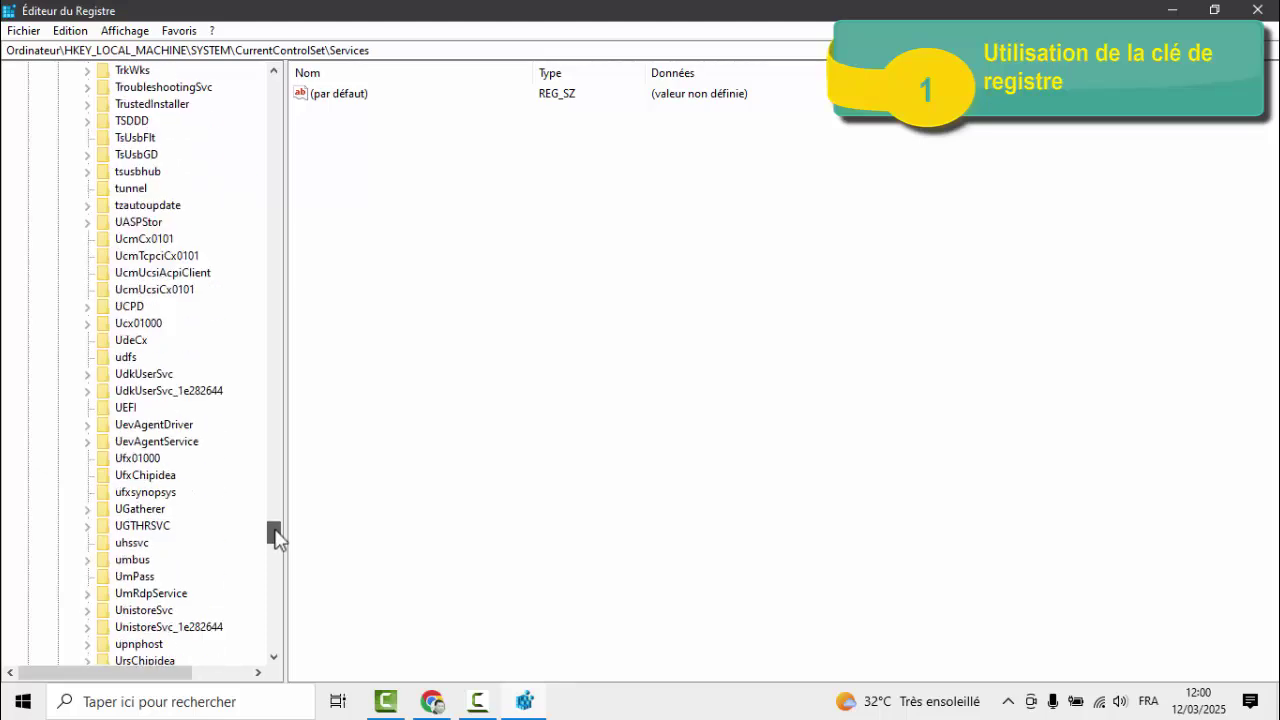
{"action": "scroll", "coordinate": [191, 490], "scroll_direction": "down", "scroll_amount": 2}
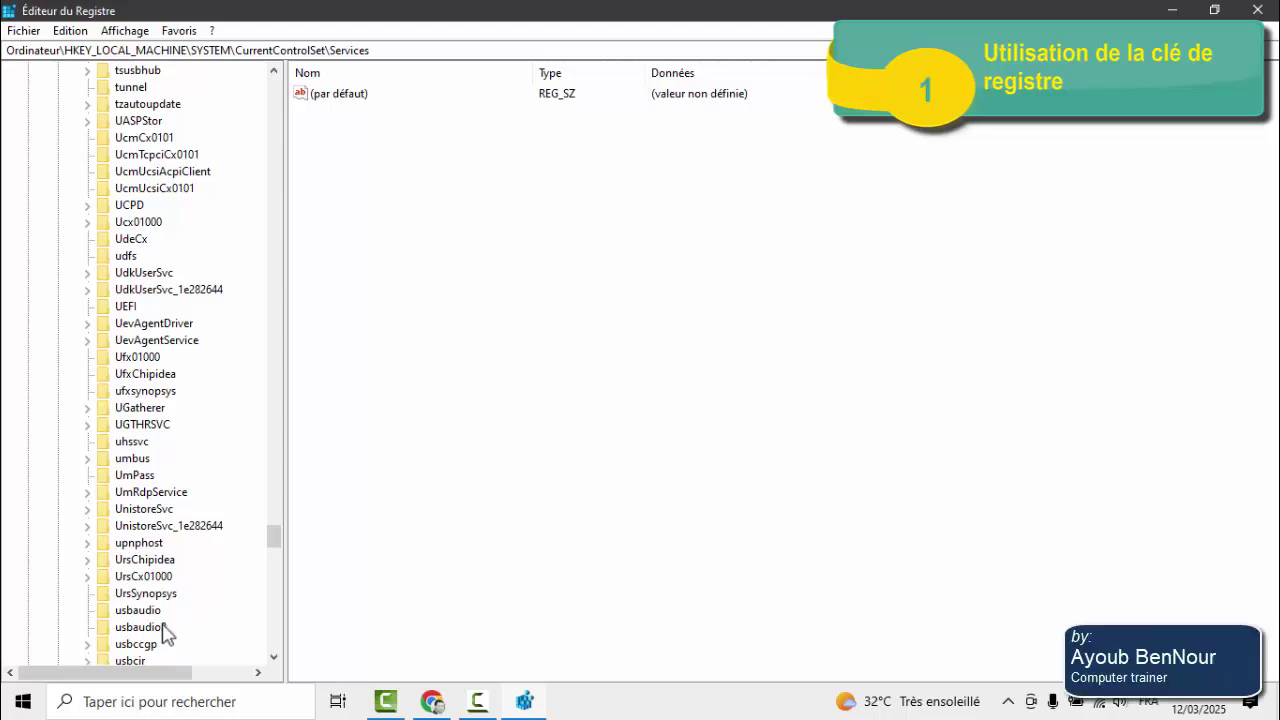
{"action": "scroll", "coordinate": [165, 635], "scroll_direction": "down", "scroll_amount": 4}
{"action": "left_click", "coordinate": [134, 594]}
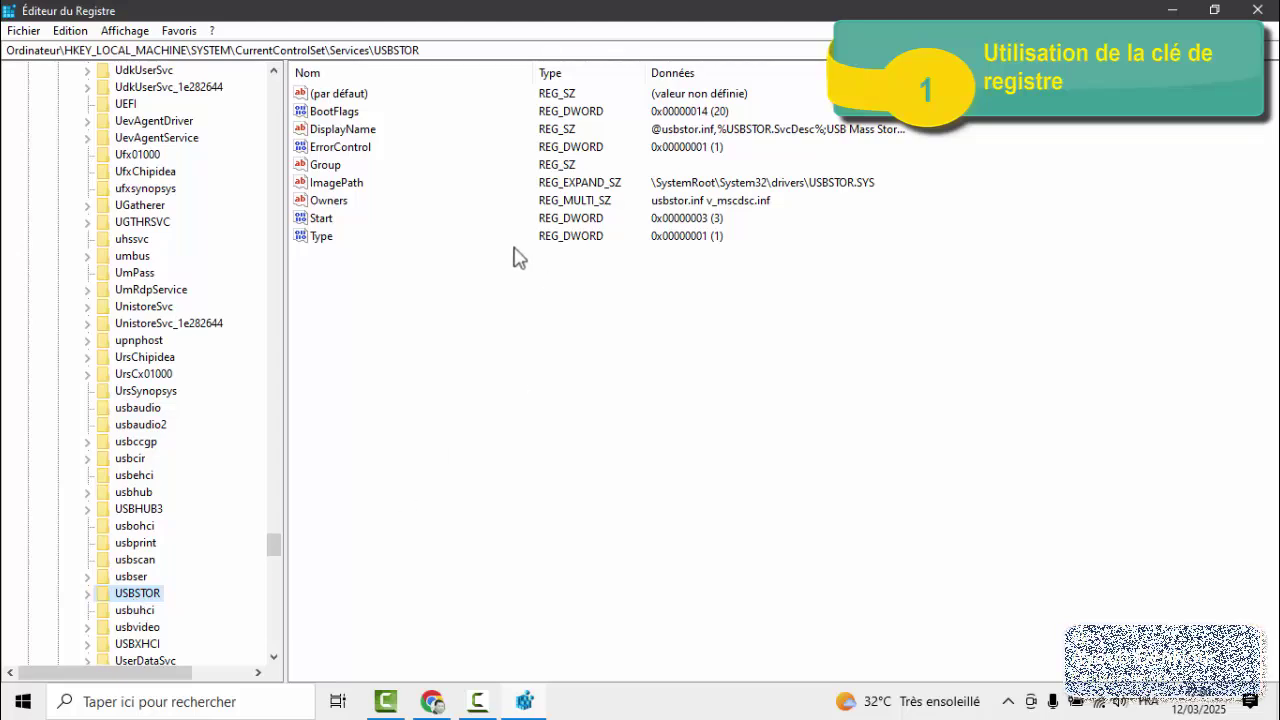
Set the data of USBSTOR's Start DWORD value to 4 in hexadecimal and apply it
{"action": "left_click", "coordinate": [322, 219]}
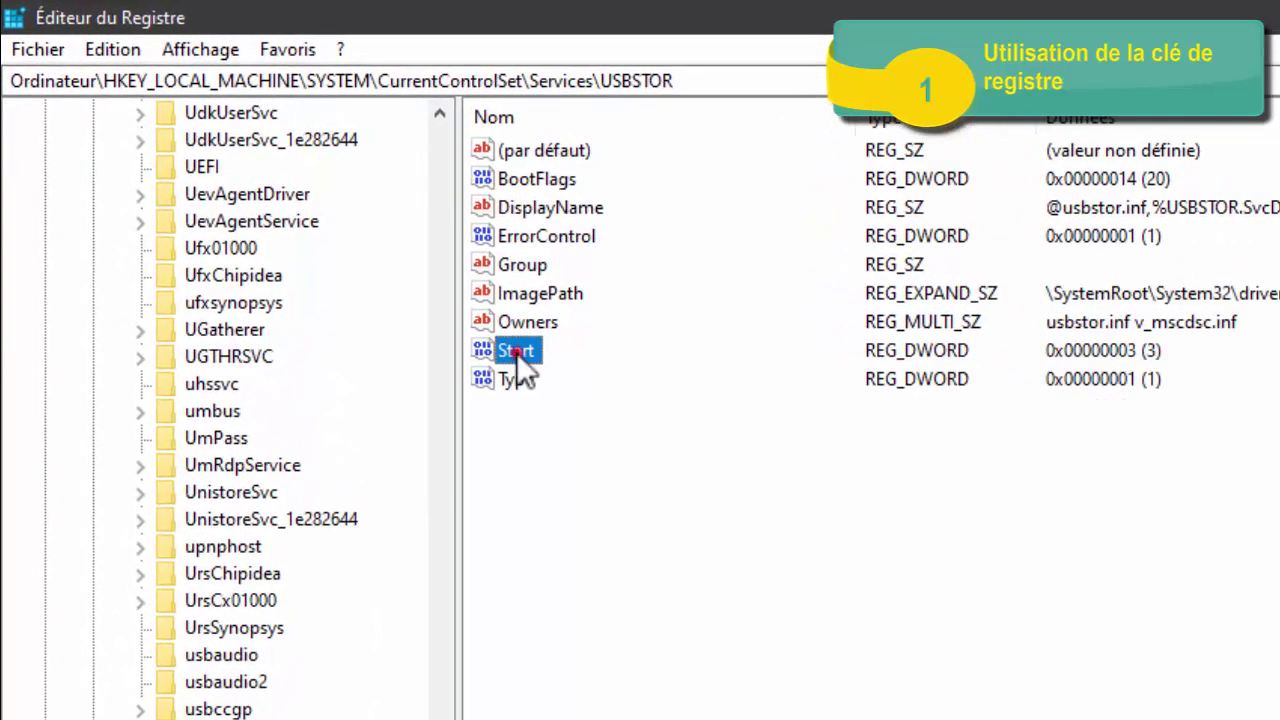
{"action": "double_click", "coordinate": [516, 352]}
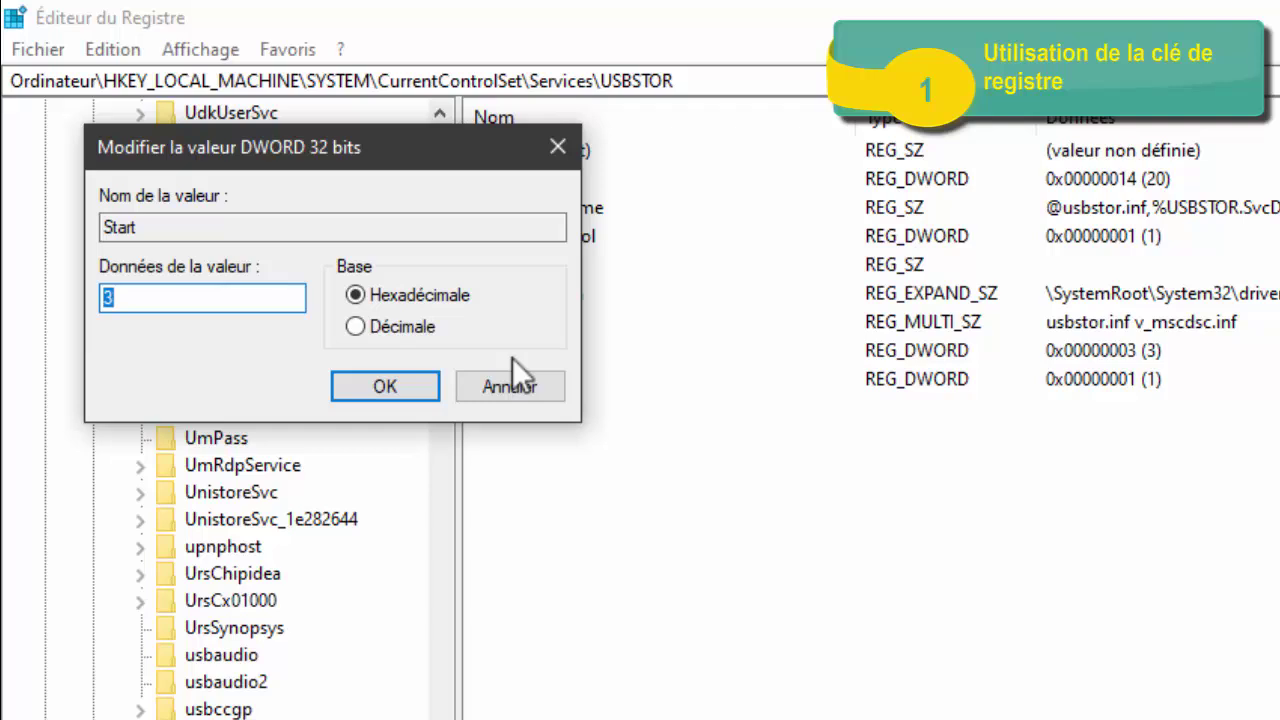
{"action": "left_click_drag", "start_coordinate": [266, 144], "coordinate": [638, 385]}
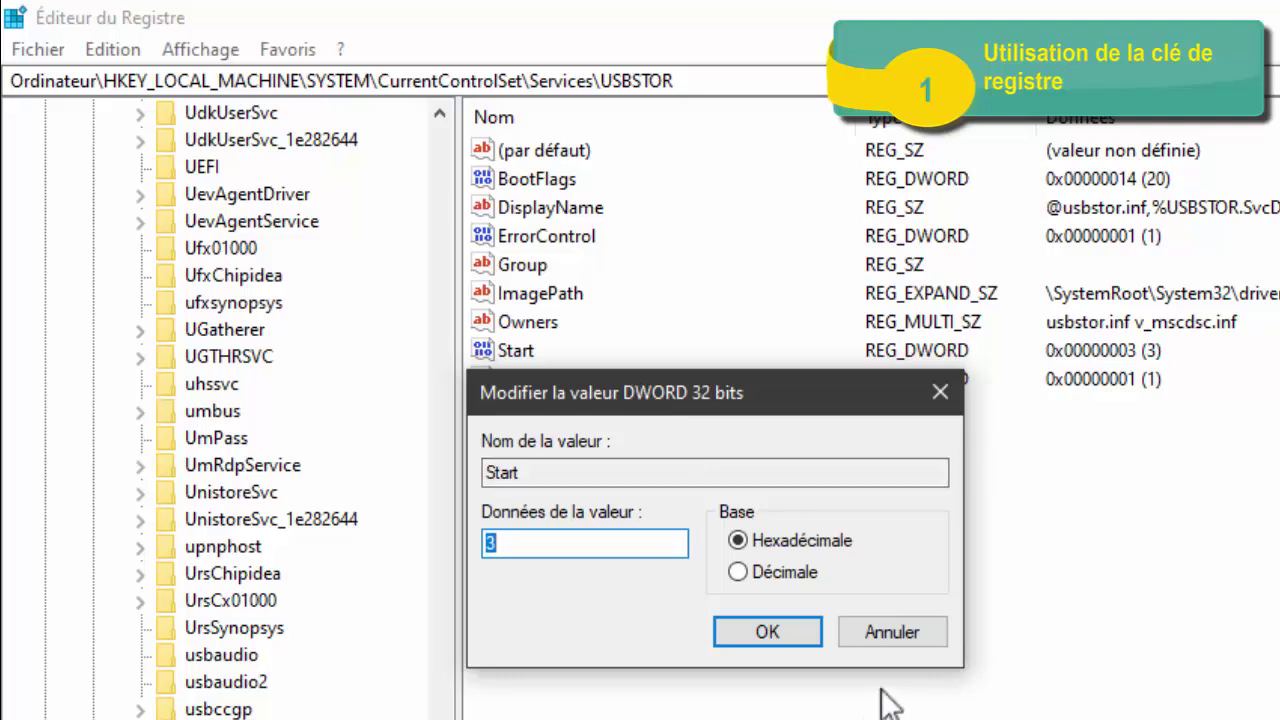
{"action": "left_click", "coordinate": [531, 543]}
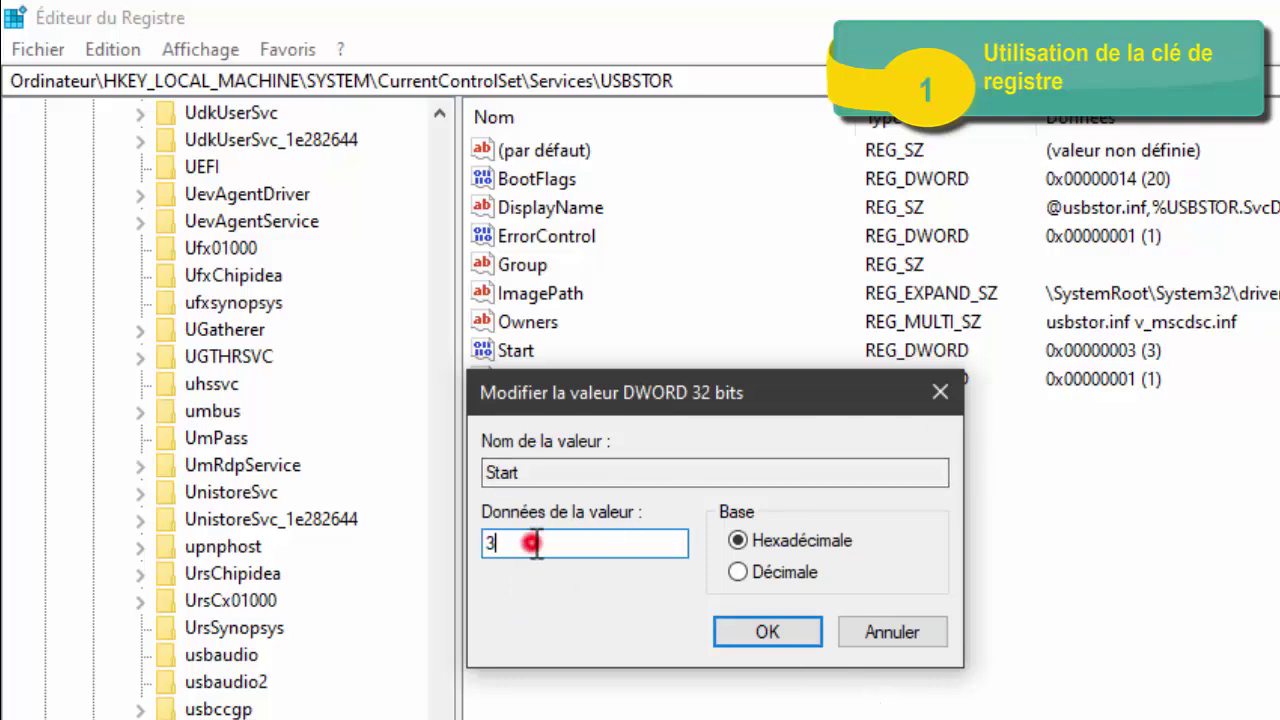
{"action": "left_click_drag", "start_coordinate": [572, 545], "coordinate": [416, 548]}
{"action": "left_click", "coordinate": [606, 546]}
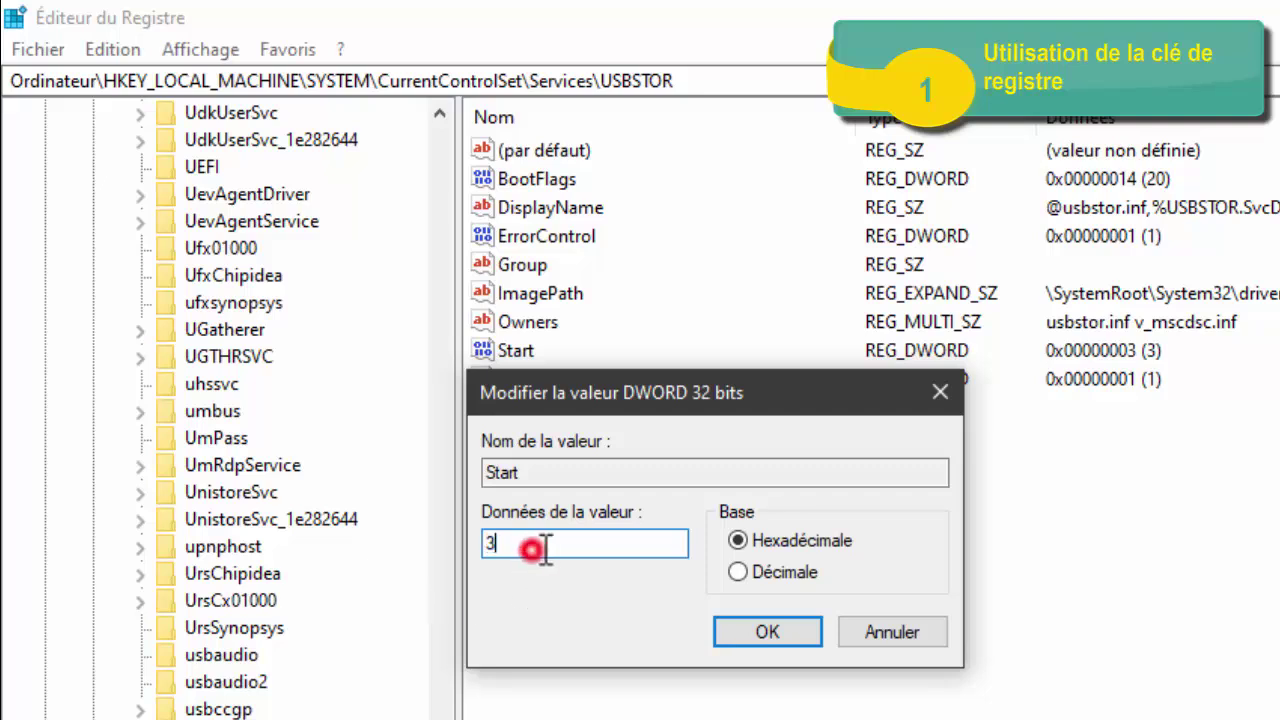
{"action": "left_click_drag", "start_coordinate": [608, 545], "coordinate": [503, 611]}
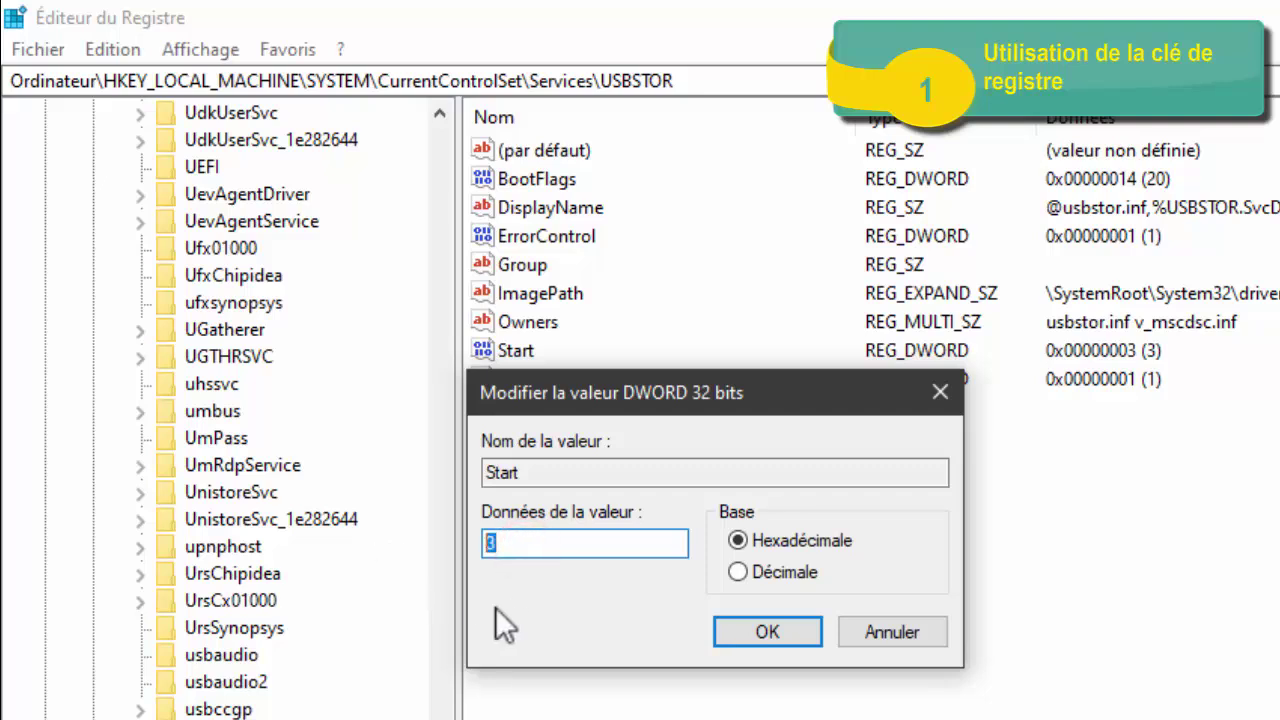
{"action": "type", "text": "4"}
{"action": "left_click", "coordinate": [770, 632]}
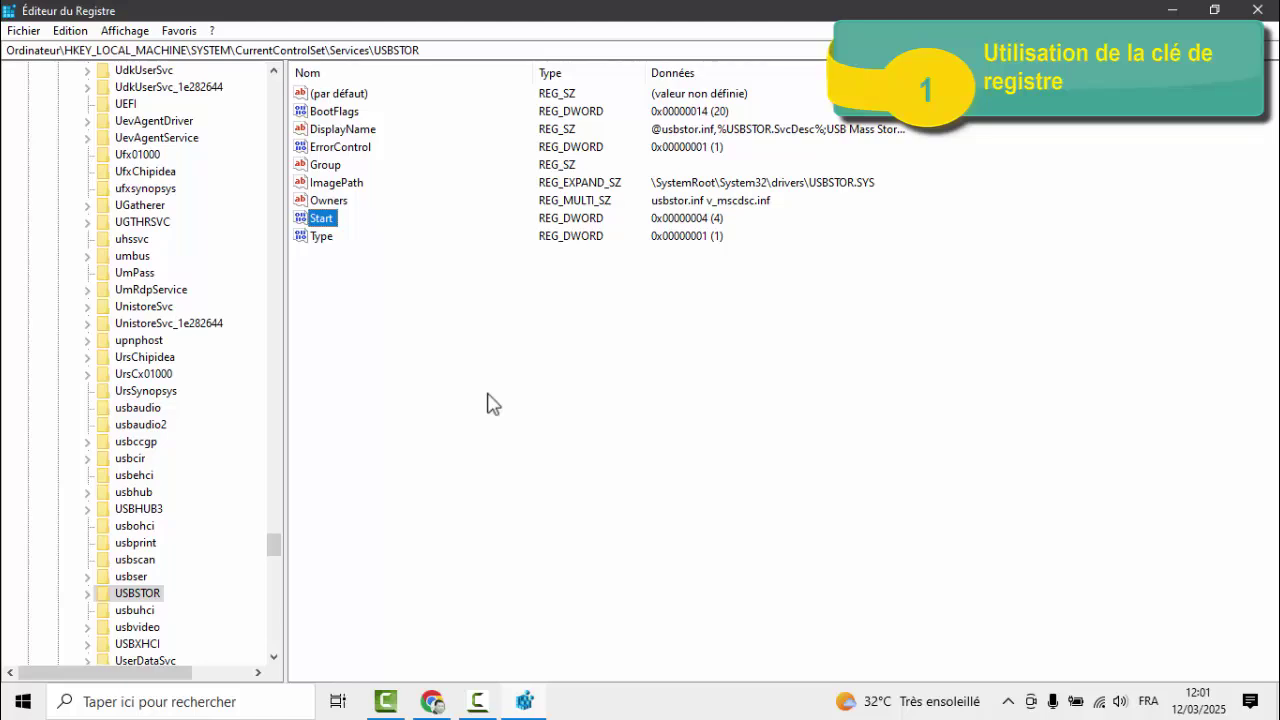
{"action": "double_click", "coordinate": [320, 219]}
{"action": "left_click_drag", "start_coordinate": [218, 88], "coordinate": [606, 290]}
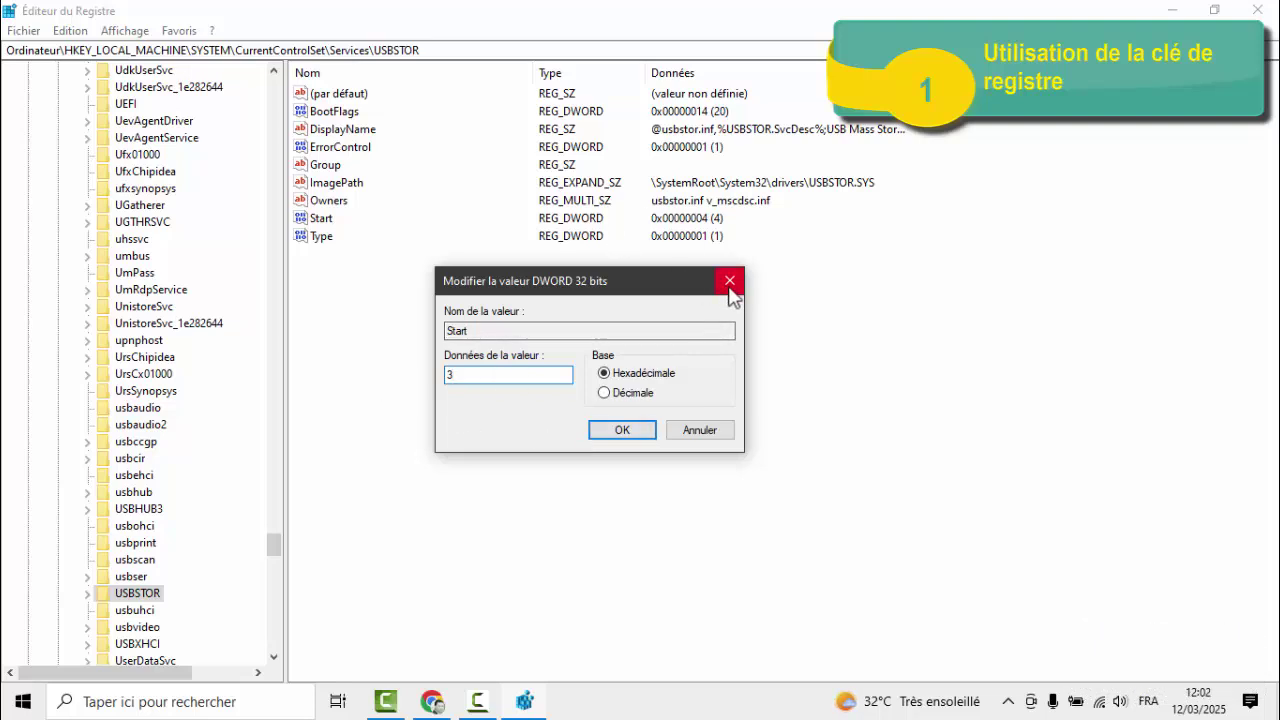
{"action": "left_click", "coordinate": [700, 430]}
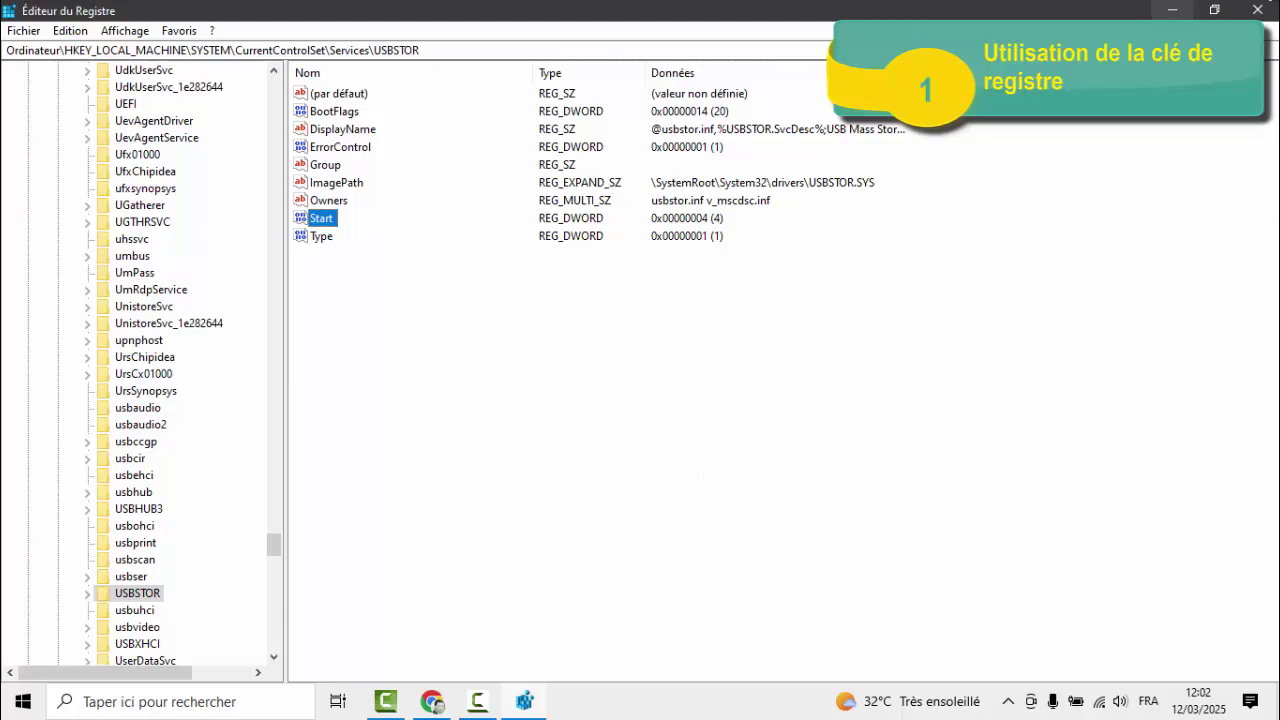
Close the Registry Editor and open File Explorer
{"action": "left_click", "coordinate": [1258, 10]}
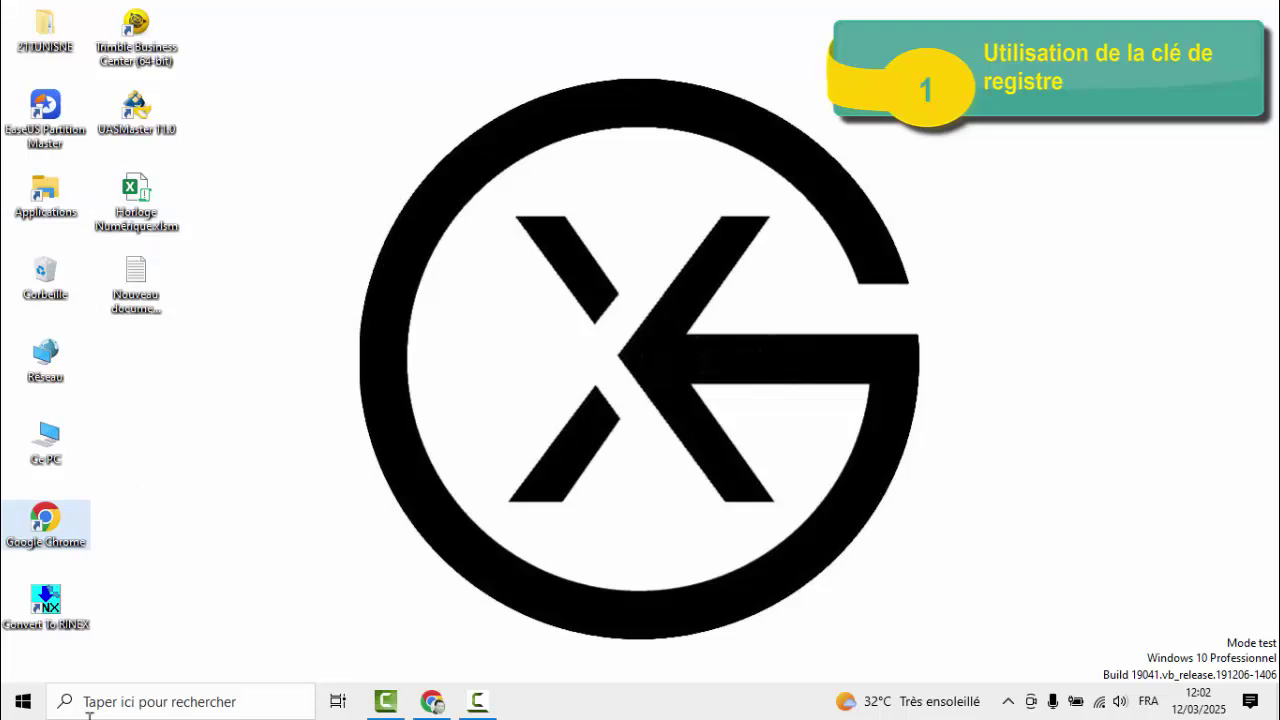
{"action": "right_click", "coordinate": [22, 707]}
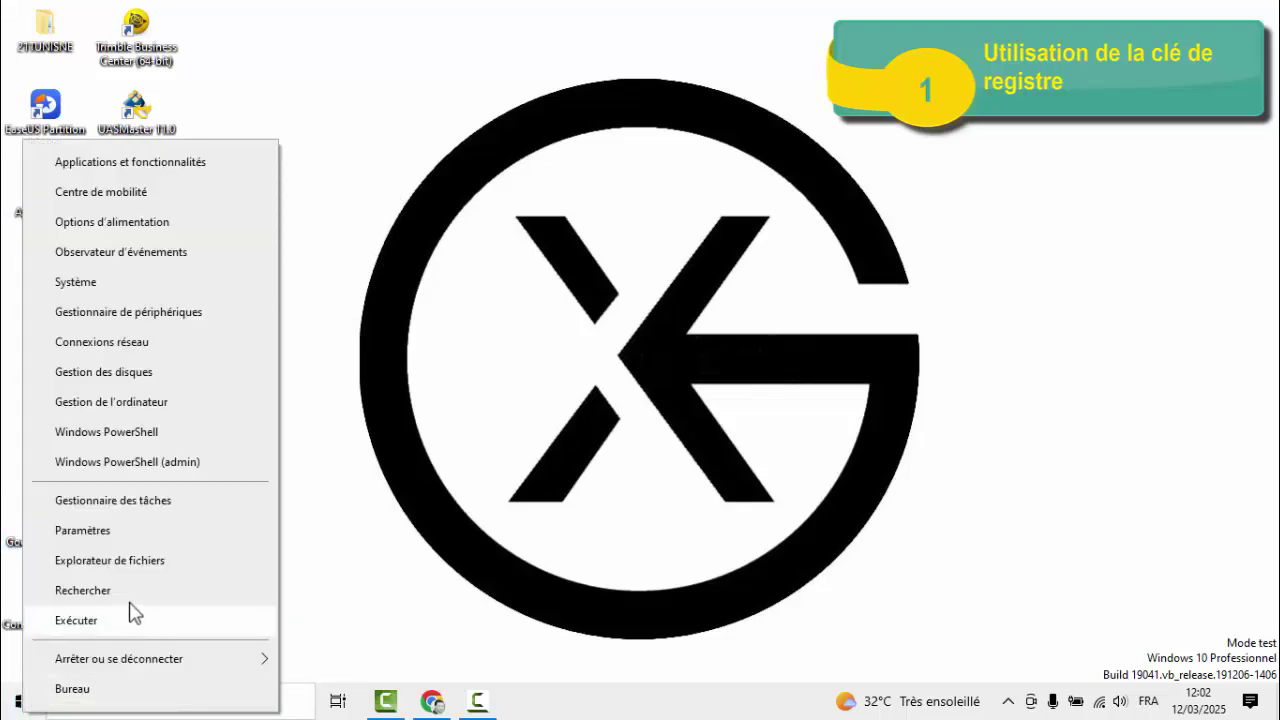
{"action": "left_click", "coordinate": [116, 570]}
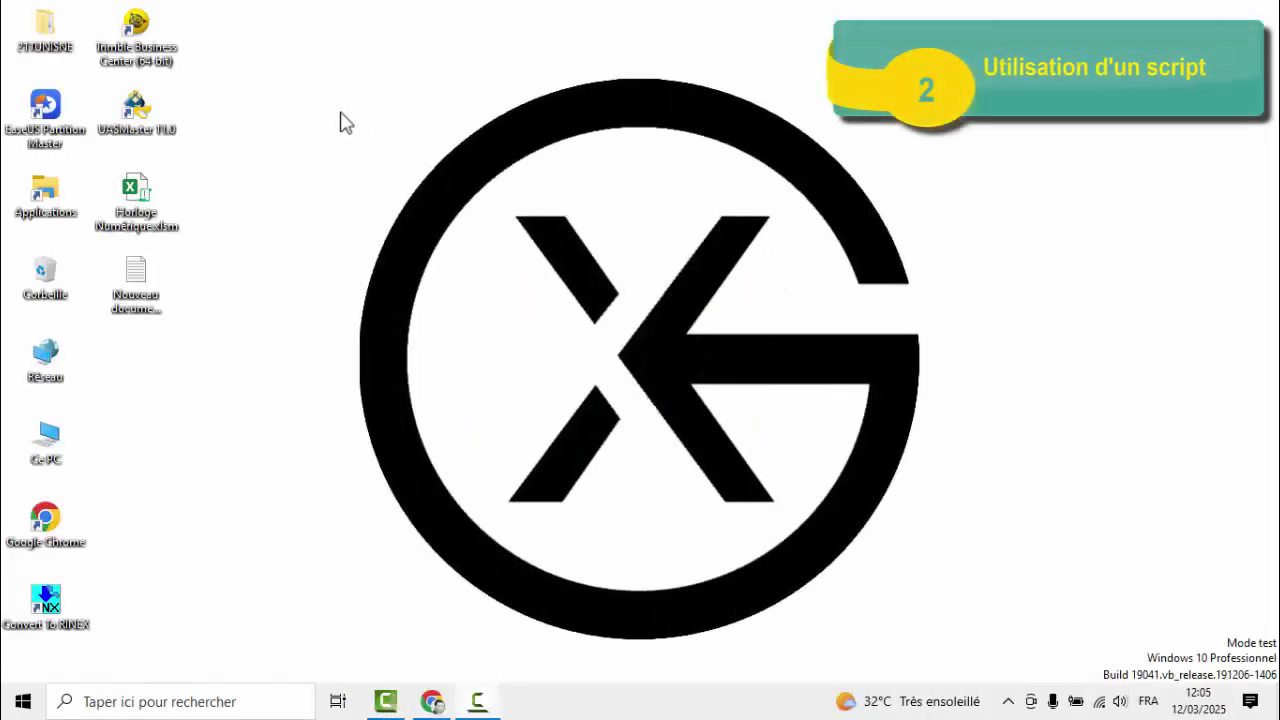
{"action": "left_click", "coordinate": [33, 704]}
{"action": "mouse_move", "coordinate": [28, 490]}
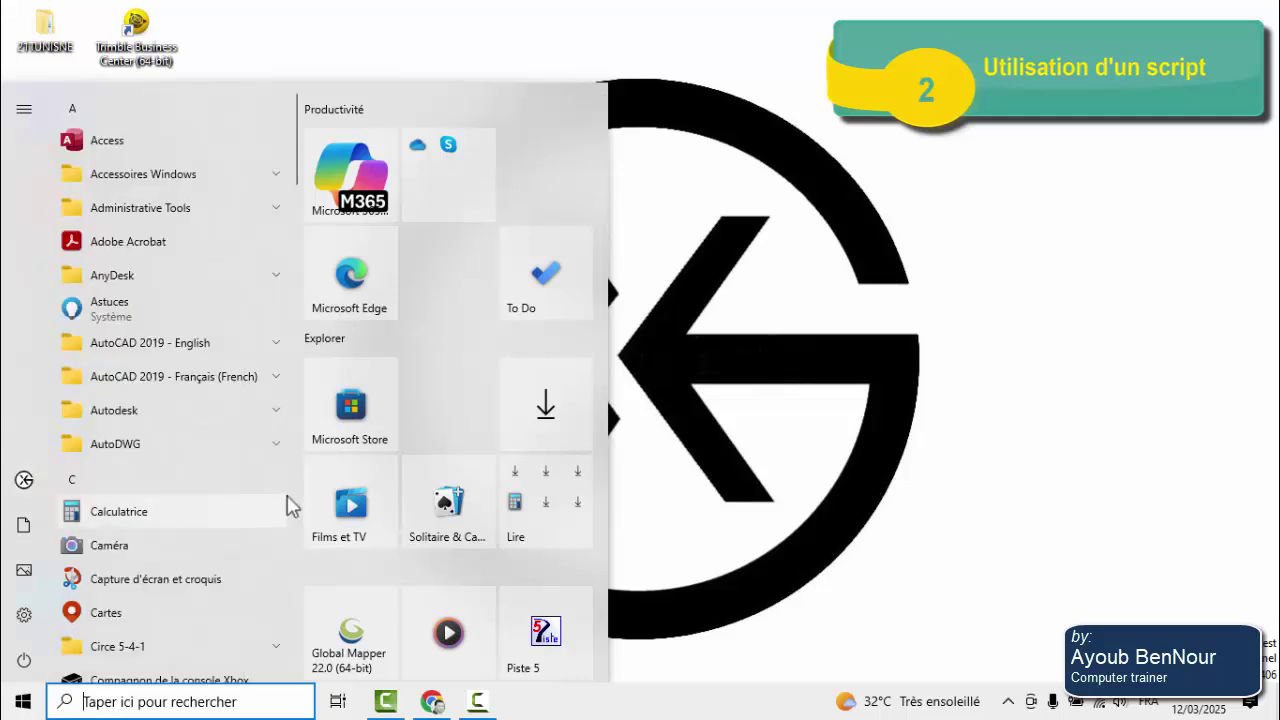
{"action": "left_click", "coordinate": [1018, 304]}
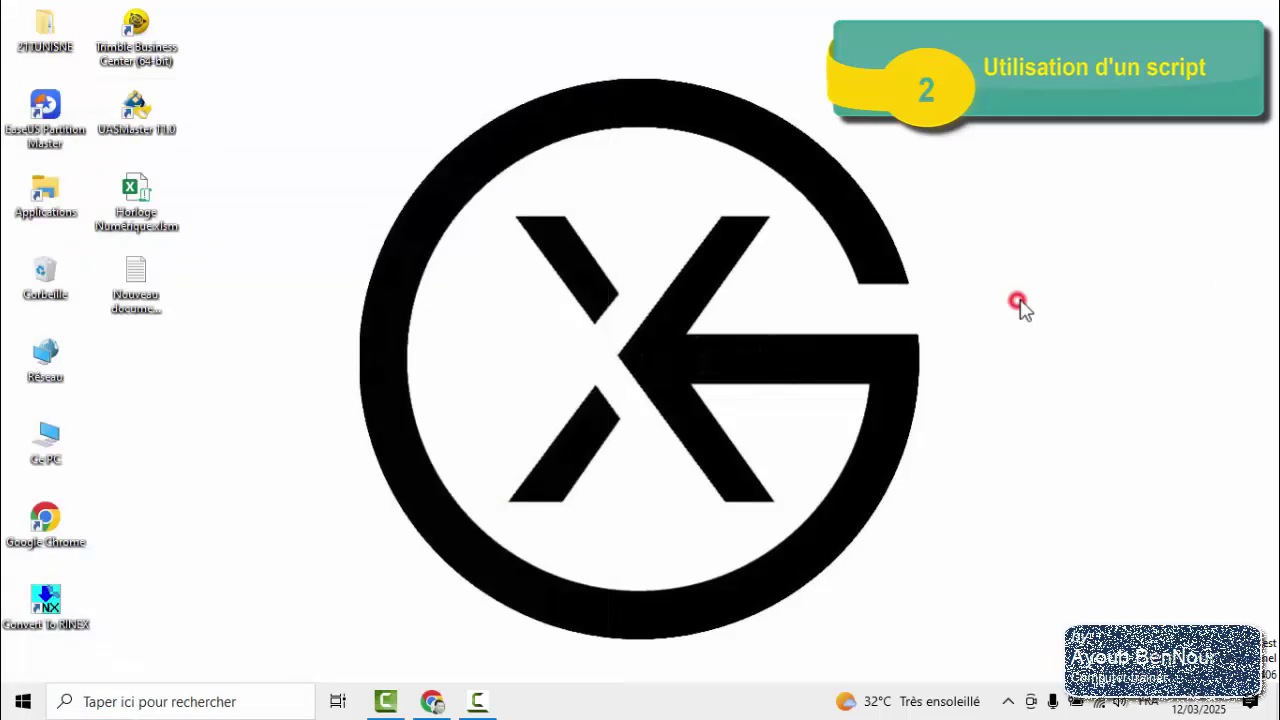
Create a new text document on the desktop and name it "Refuser Accèes USB.txt"
{"action": "right_click", "coordinate": [289, 366]}
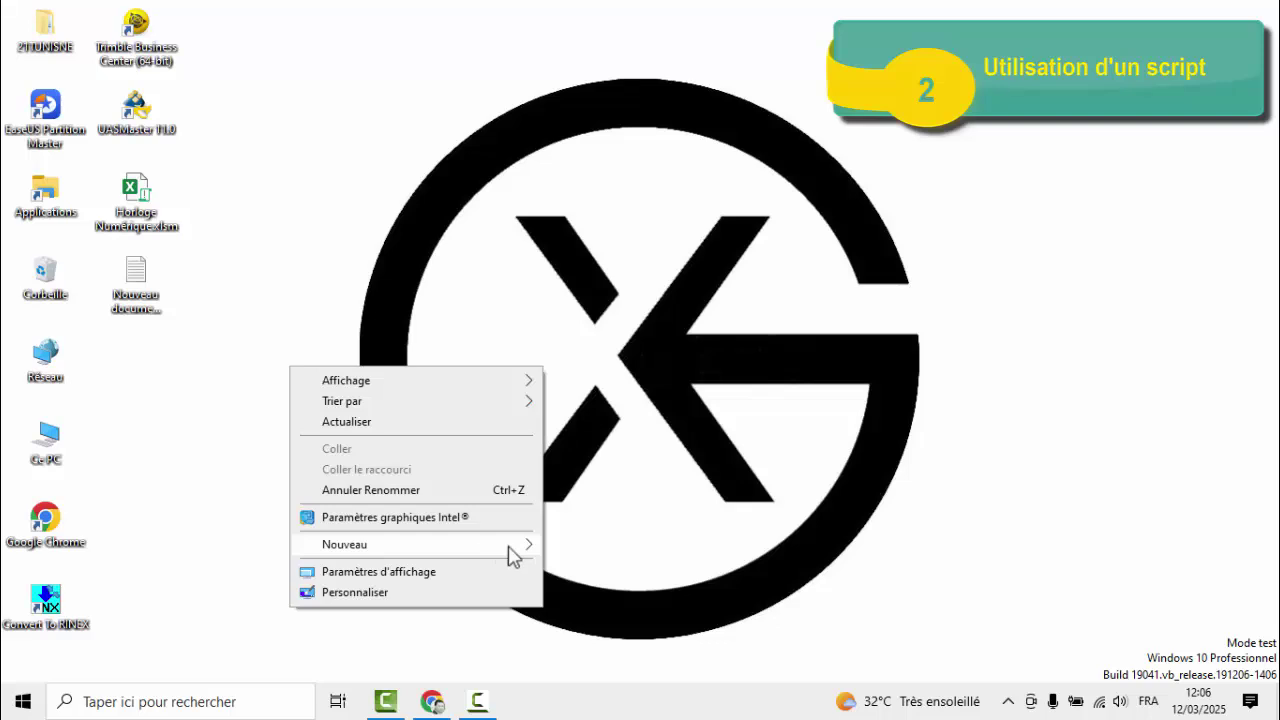
{"action": "mouse_move", "coordinate": [515, 555]}
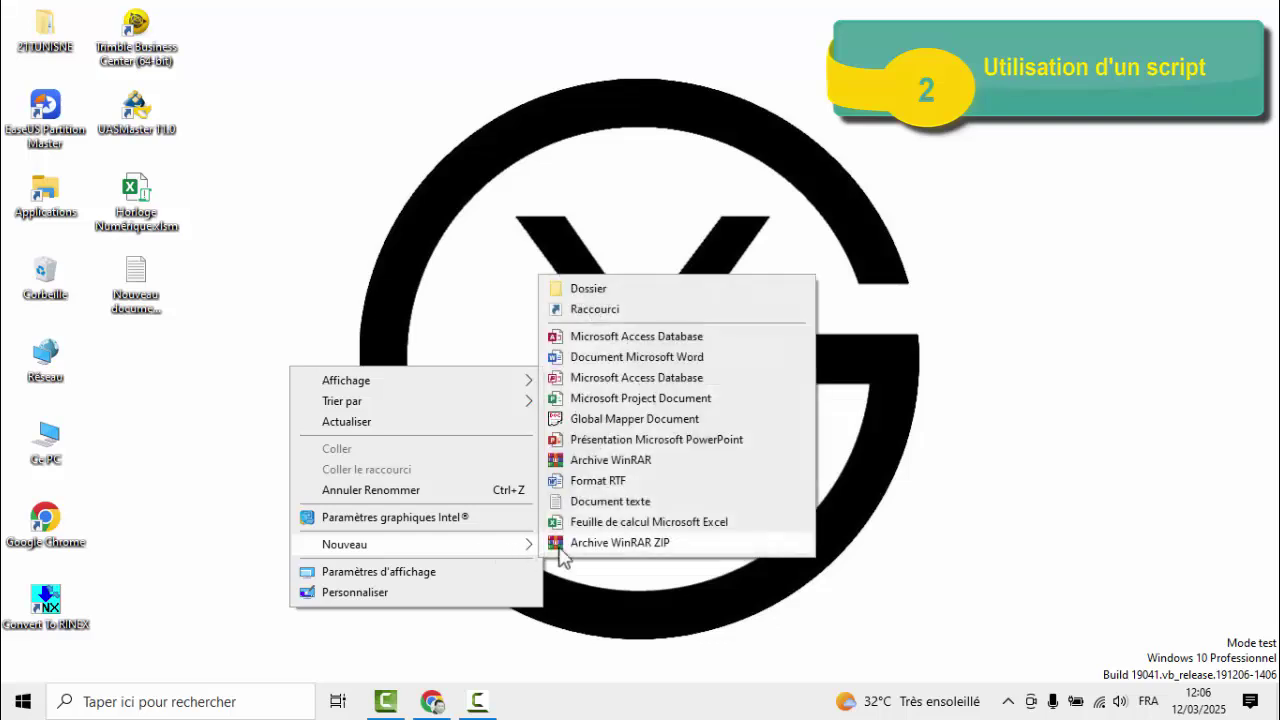
{"action": "left_click", "coordinate": [636, 504]}
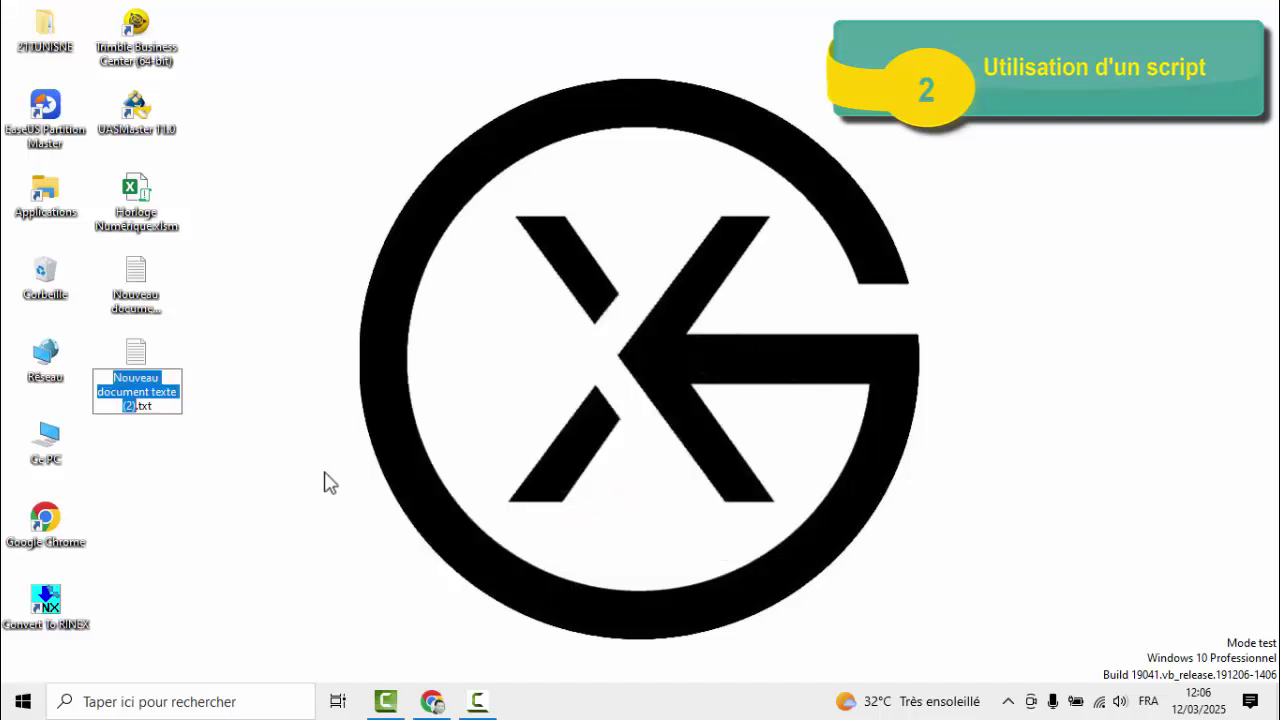
{"action": "type", "text": "Refuser"}
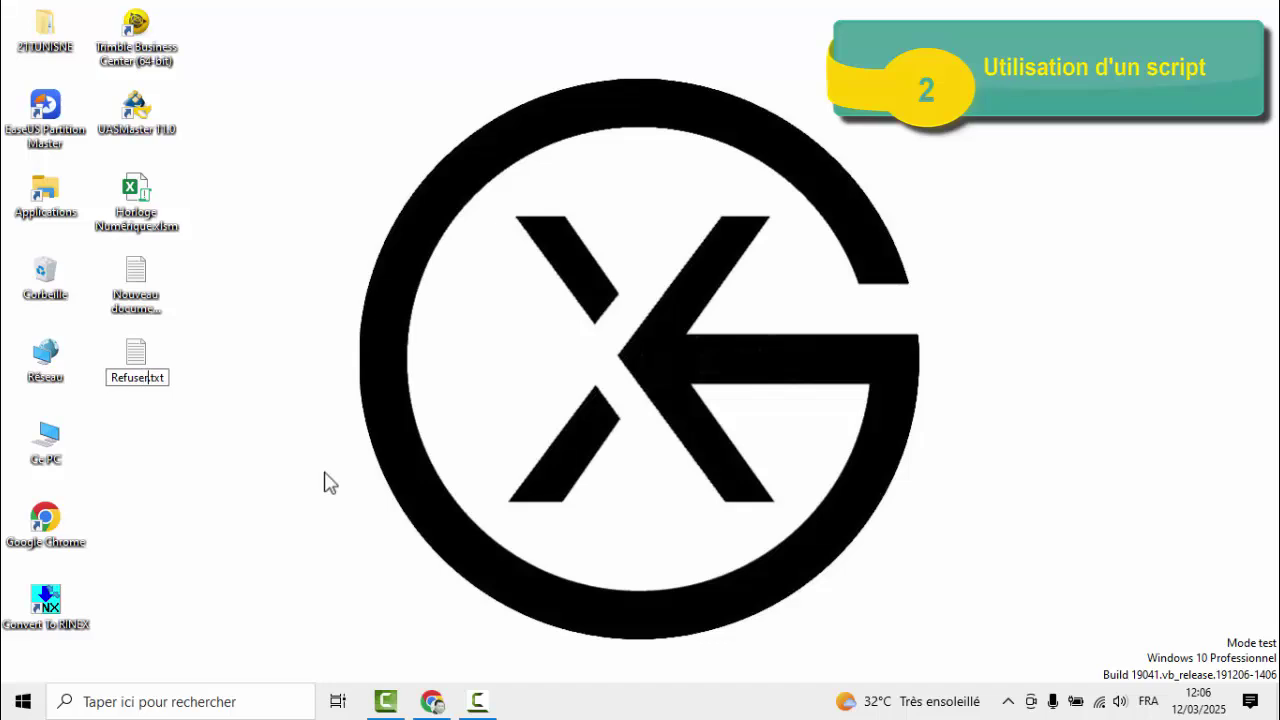
{"action": "type", "text": " Accès"}
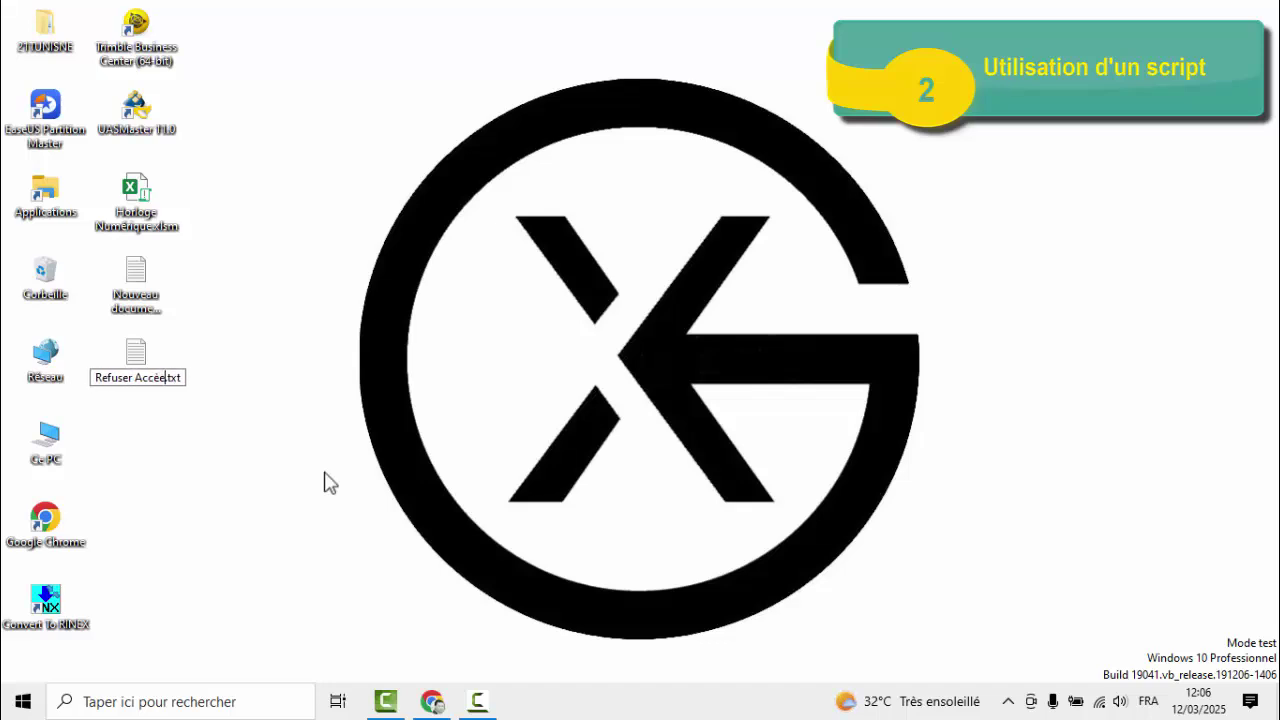
{"action": "type", "text": "s USB"}
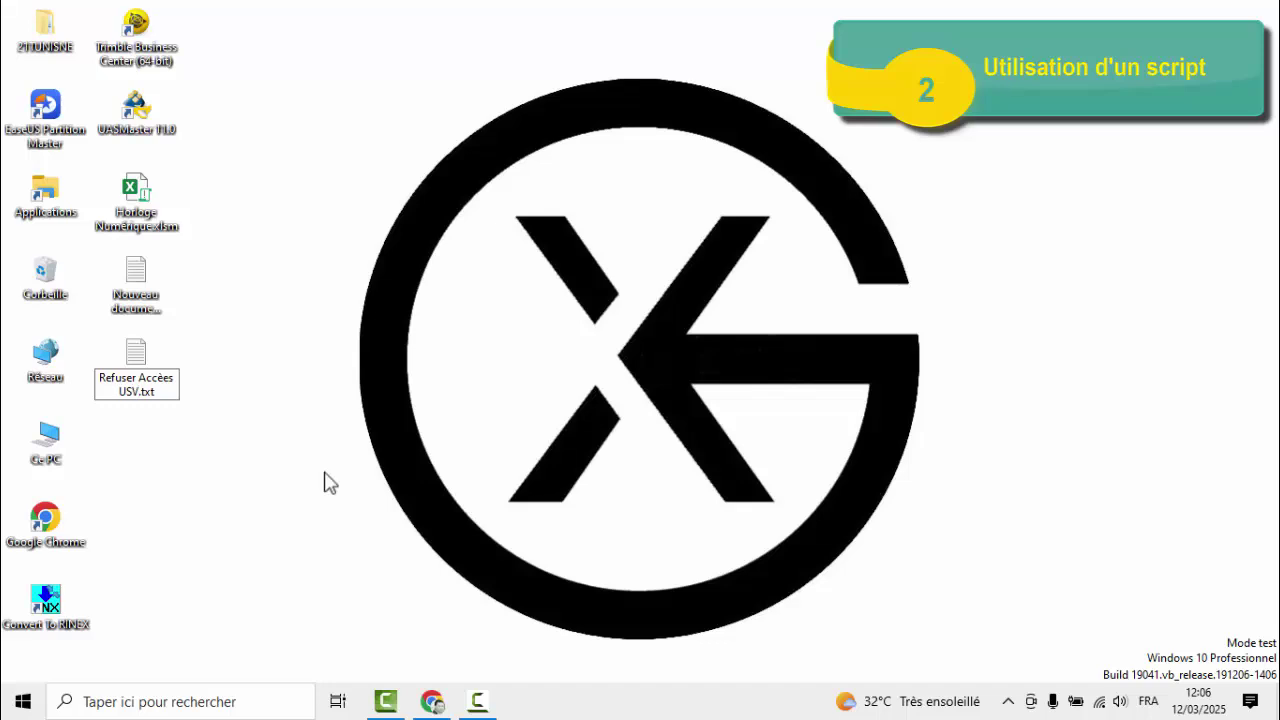
{"action": "key", "text": "Return"}
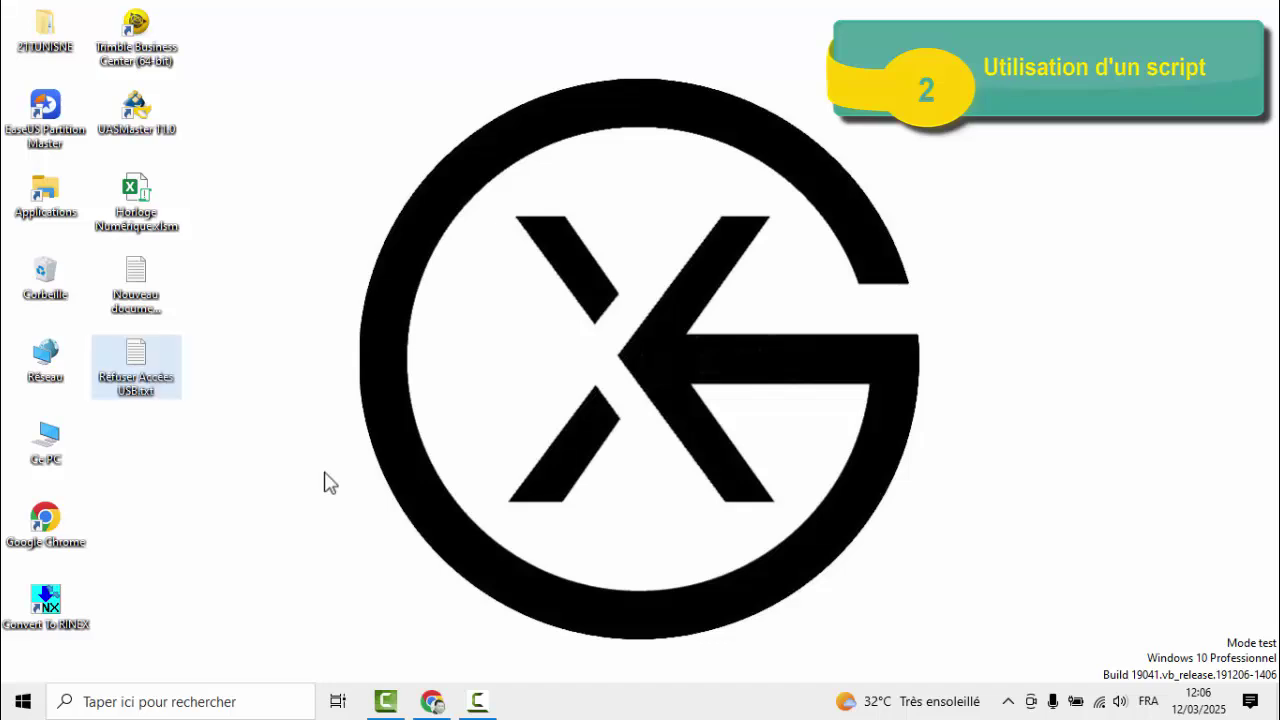
Open "Refuser Accèes USB.txt" for editing and enter the command start "REG ADD HKLM\SYSTEM\CureentControlSet\Services\USBSTOR"
{"action": "left_click", "coordinate": [150, 390]}
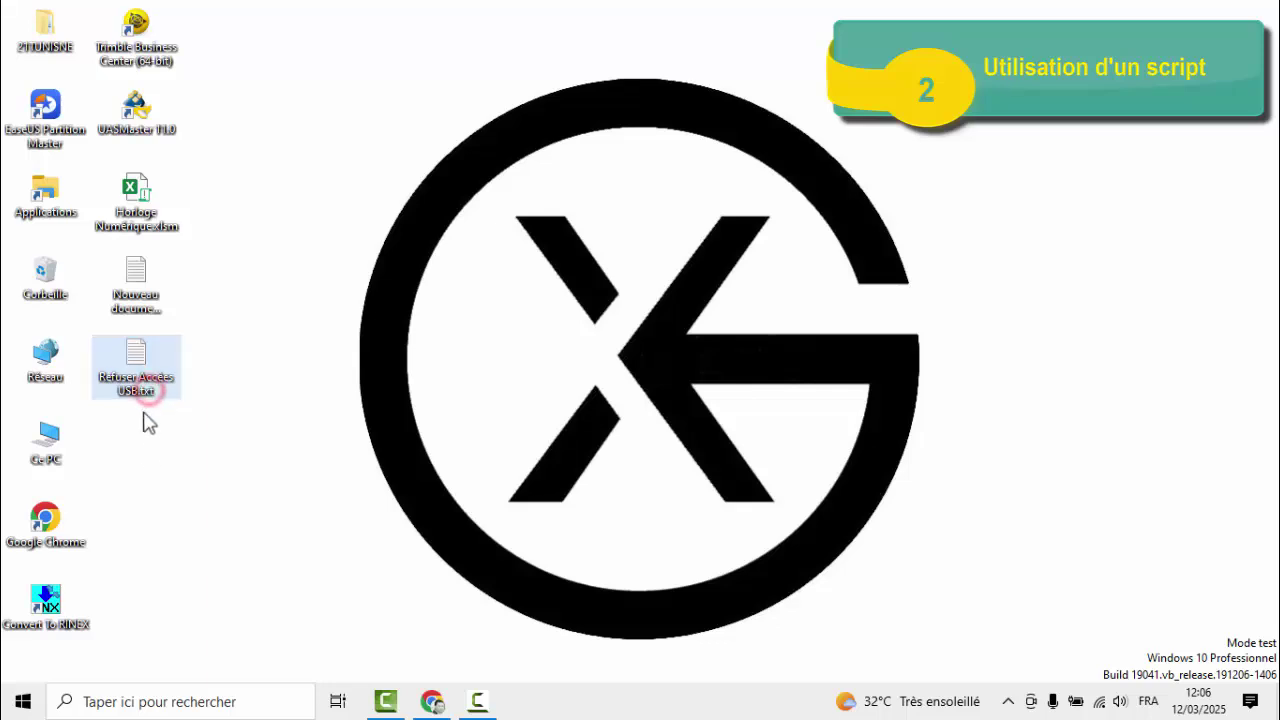
{"action": "right_click", "coordinate": [140, 358]}
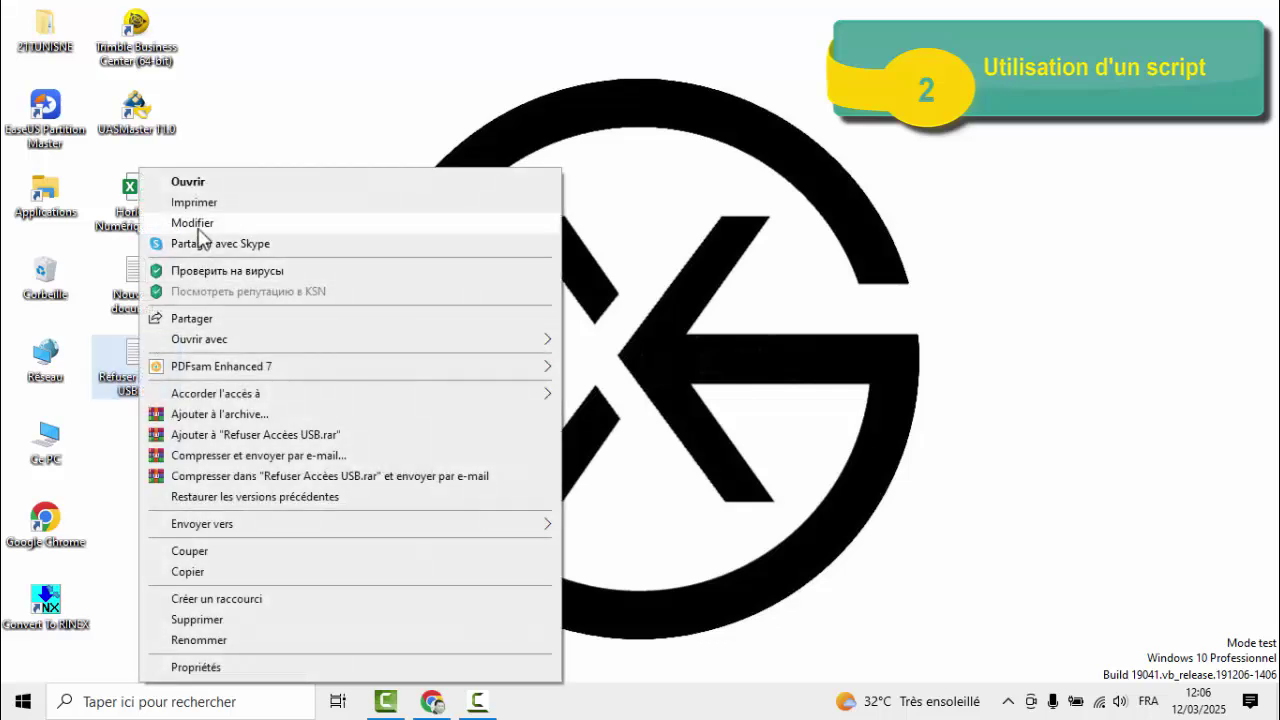
{"action": "left_click", "coordinate": [197, 224]}
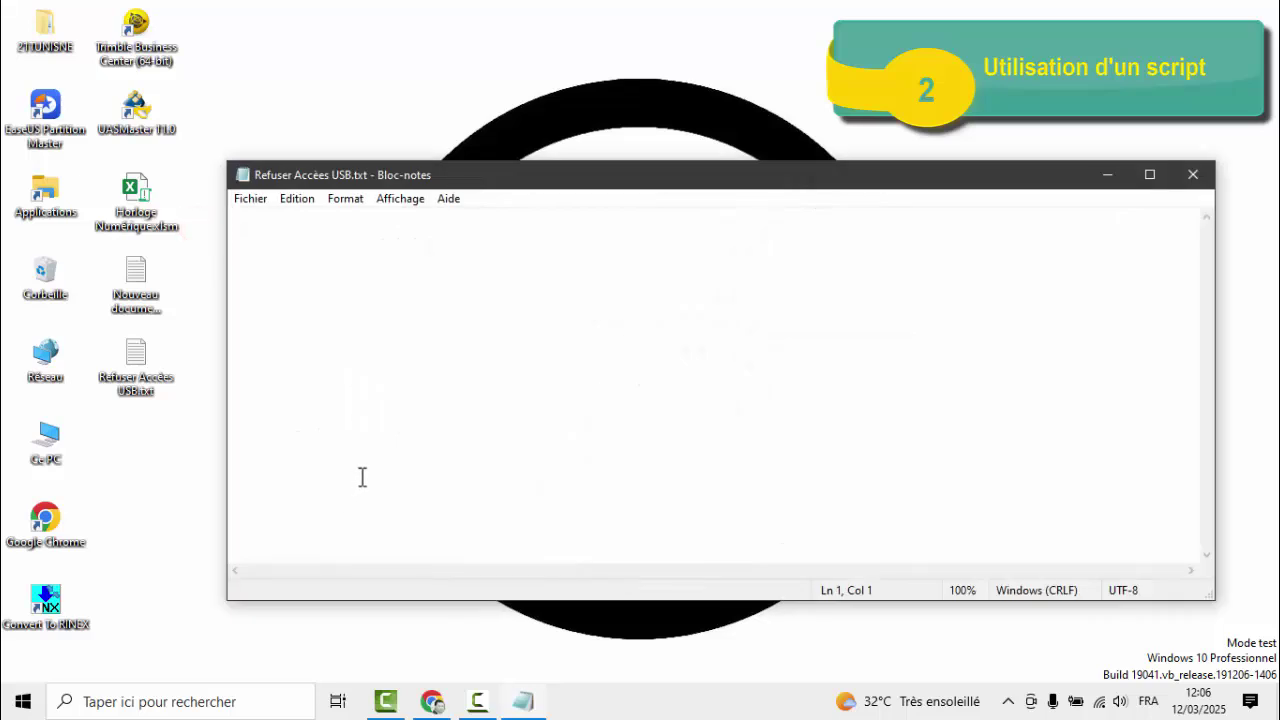
{"action": "type", "text": "REG ADD"}
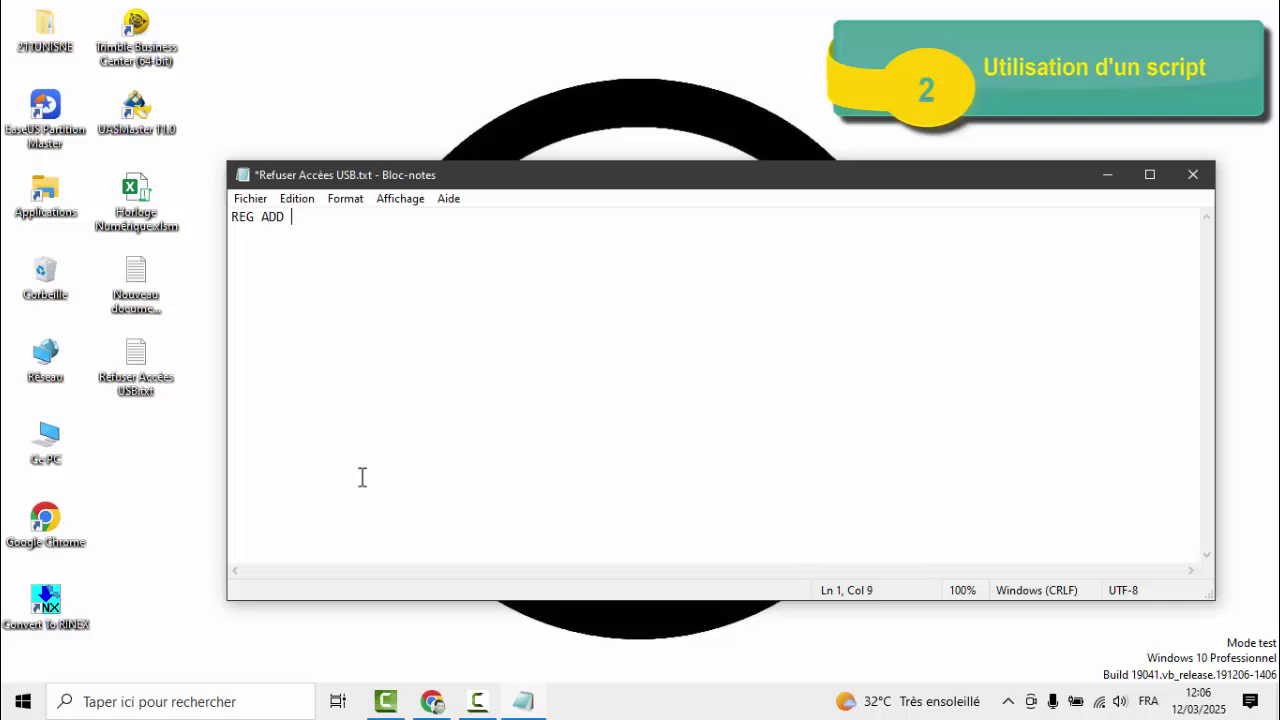
{"action": "type", "text": "HKLM\\SYSTEM"}
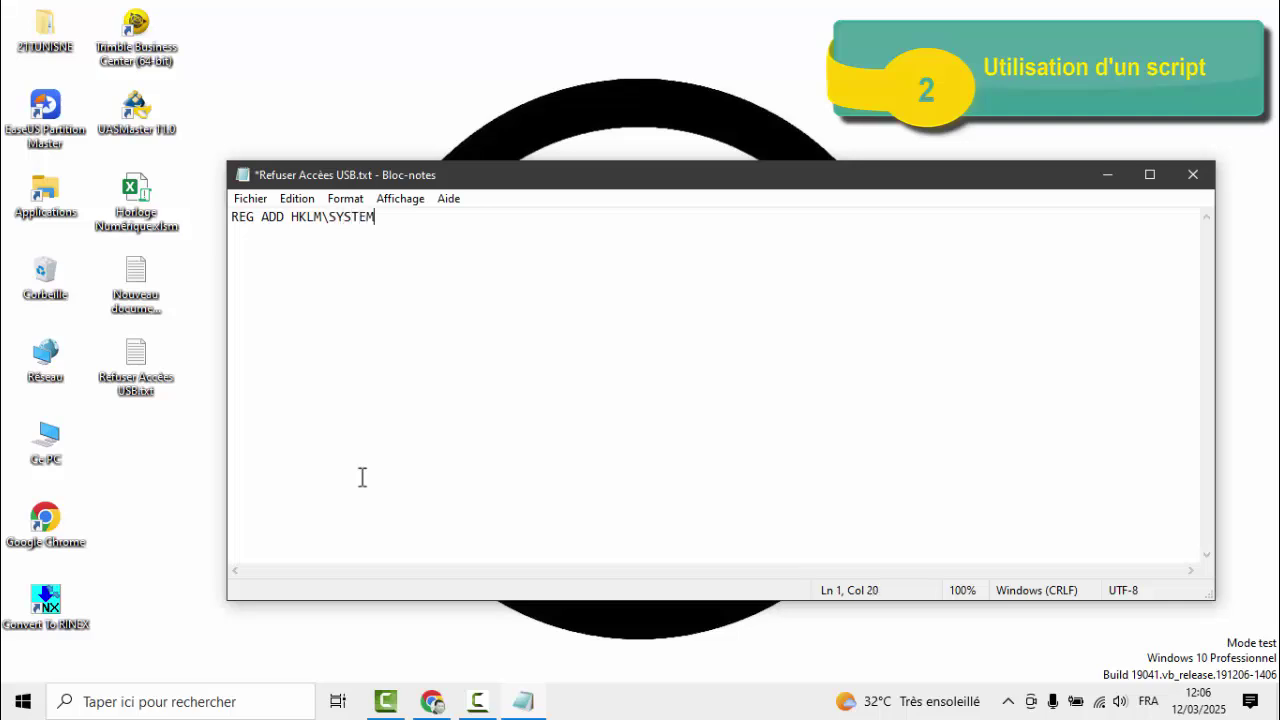
{"action": "type", "text": "\\CureentControl"}
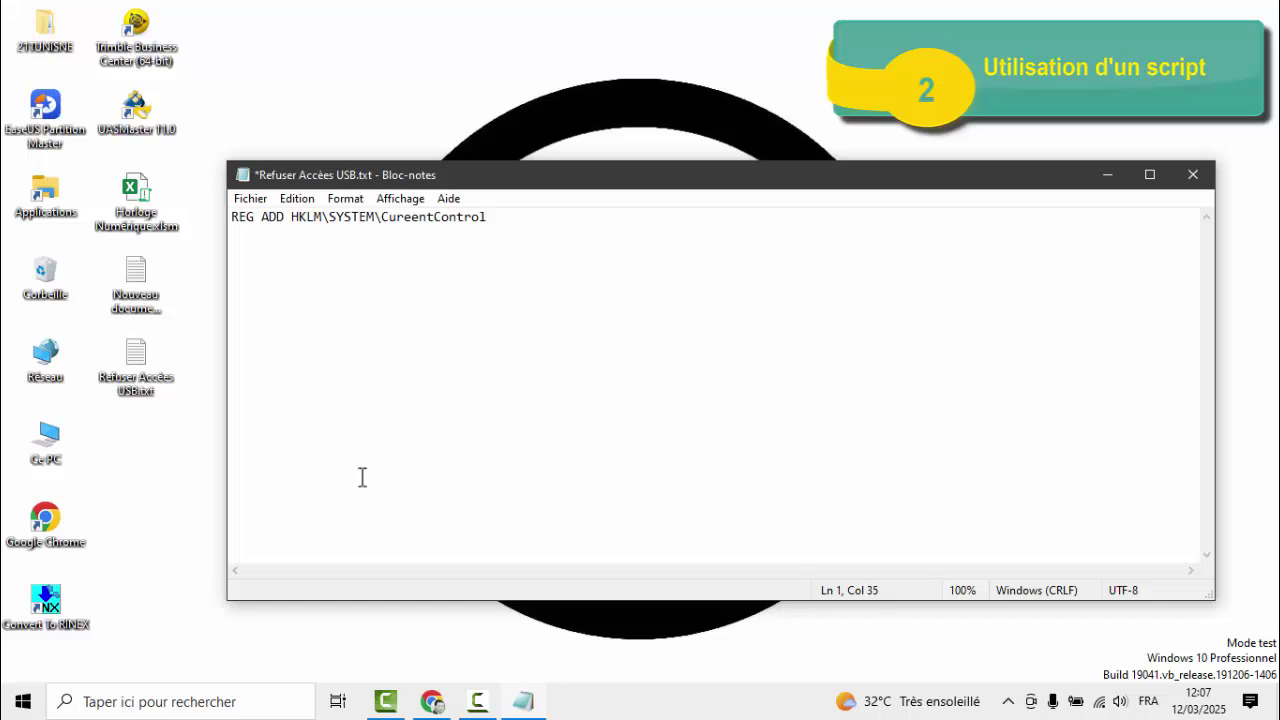
{"action": "type", "text": "Set\\Services\\U"}
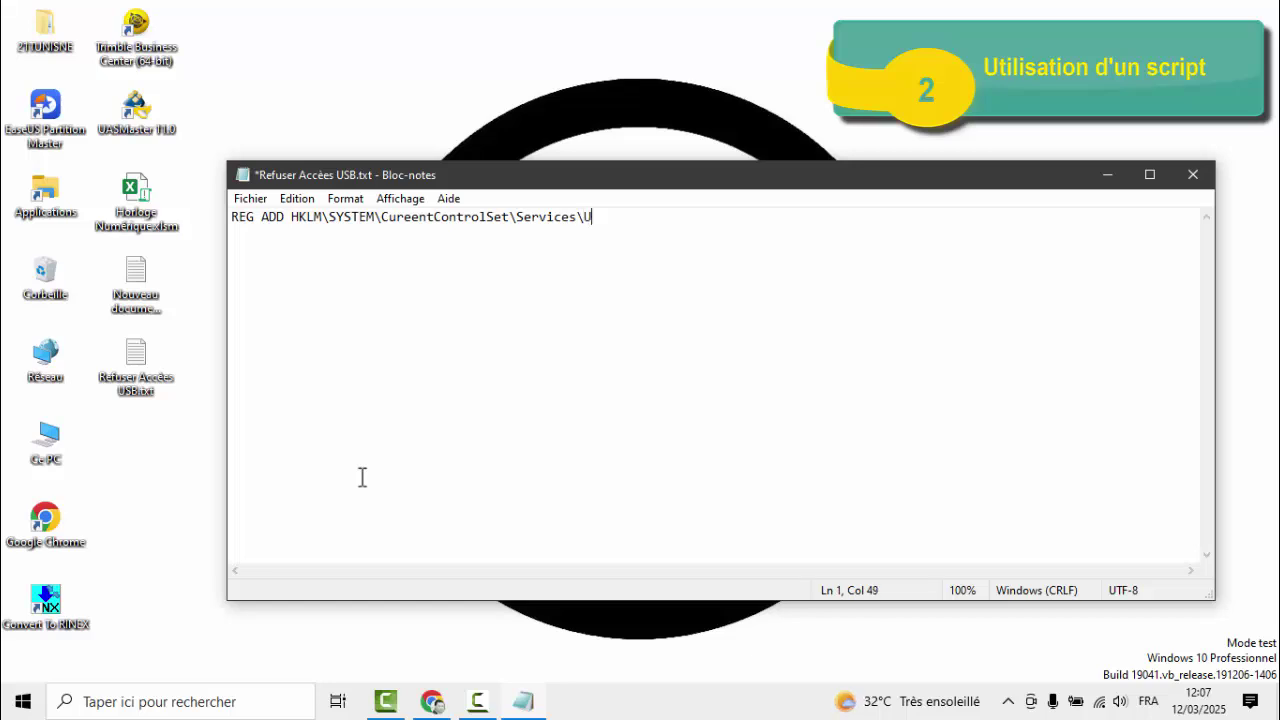
{"action": "type", "text": "SBSTOR"}
Complete the command line with "/v Start /t REG_DWORD /d 4 /f", then close the file and save its changes
{"action": "type", "text": "/v S"}
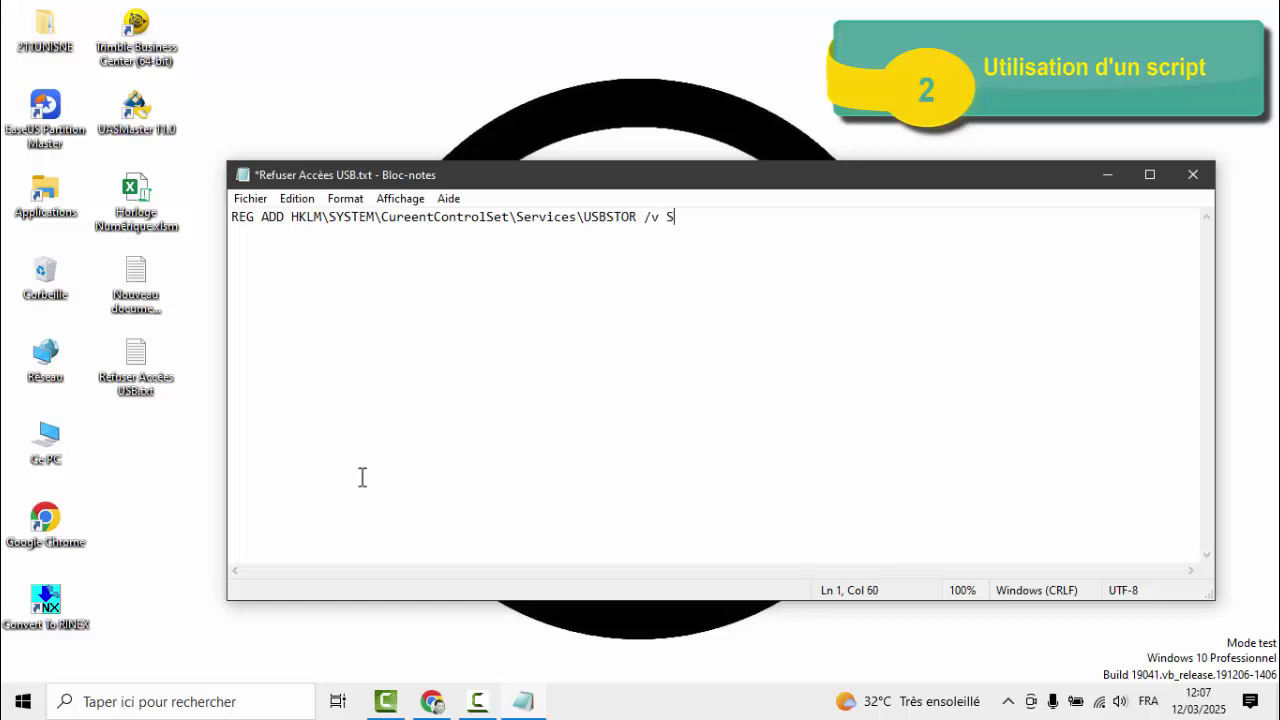
{"action": "type", "text": "tart"}
{"action": "type", "text": "/t REG_DWORD "}
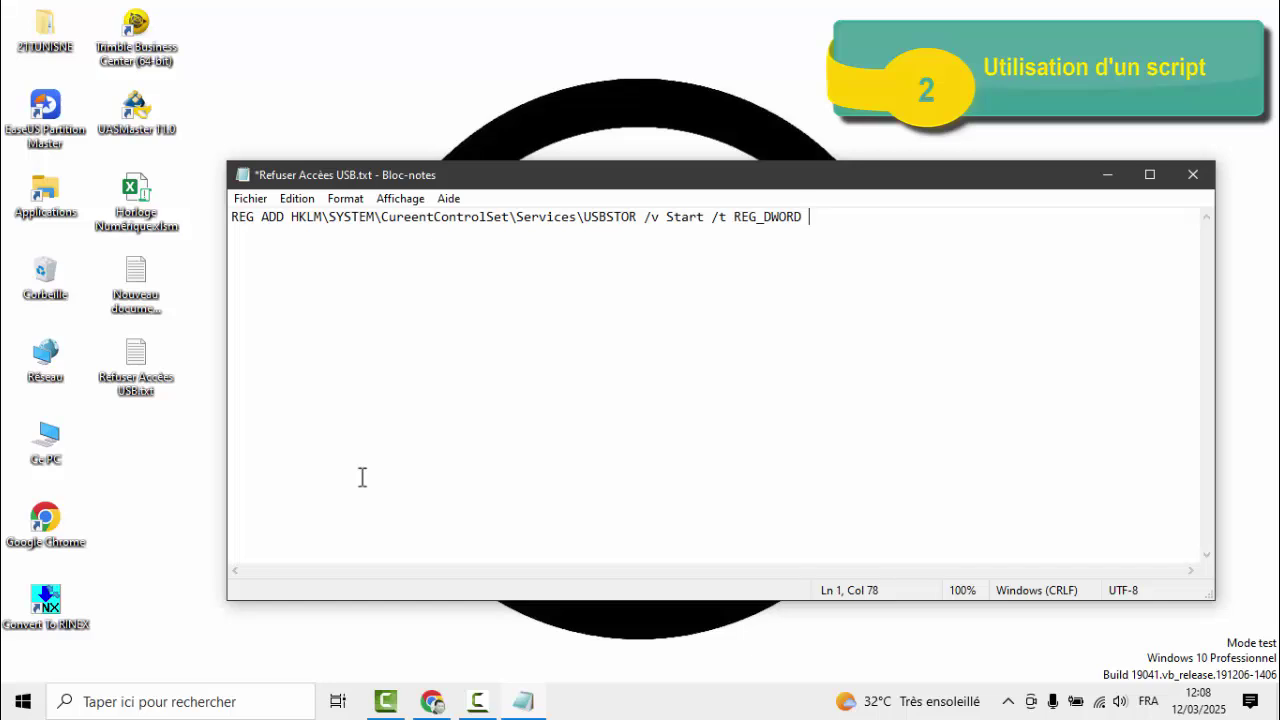
{"action": "type", "text": "/d 4 /f"}
{"action": "left_click", "coordinate": [1203, 184]}
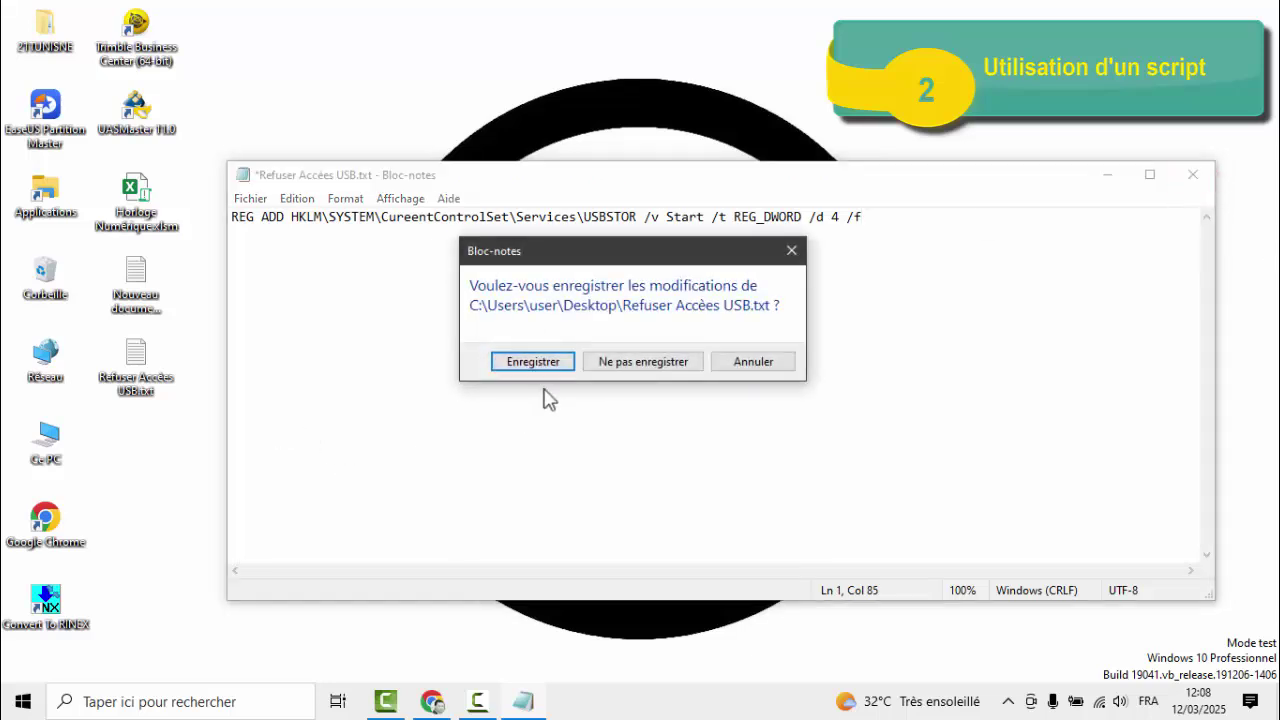
{"action": "left_click", "coordinate": [540, 364]}
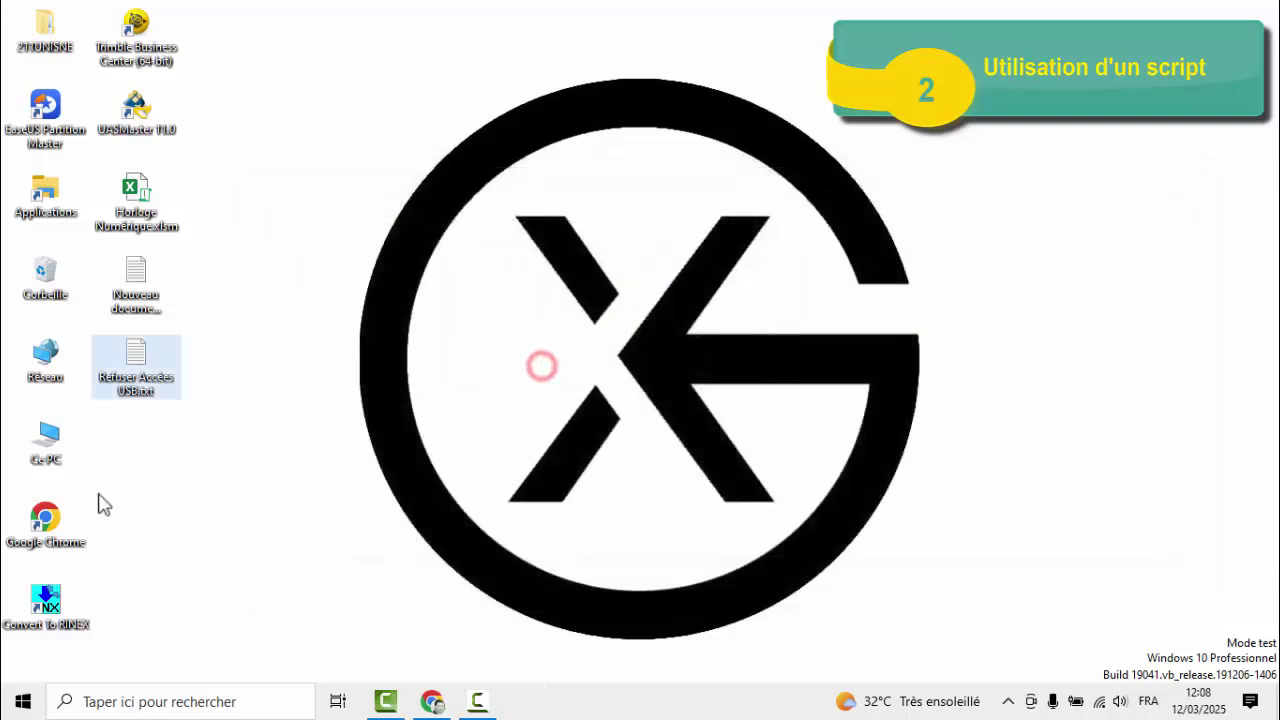
Change the extension of the "Refuser Accèes USB" file to .bat and run the script as administrator
{"action": "right_click", "coordinate": [154, 400]}
{"action": "left_click", "coordinate": [205, 645]}
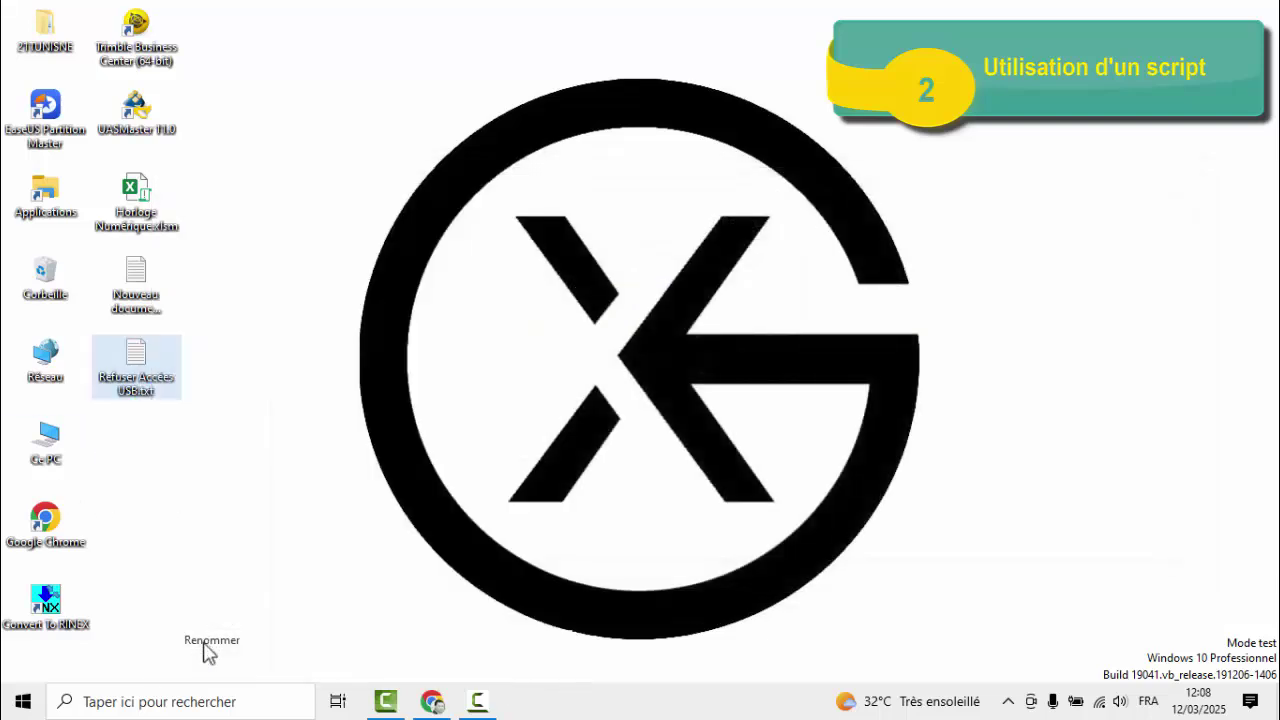
{"action": "double_click", "coordinate": [146, 392]}
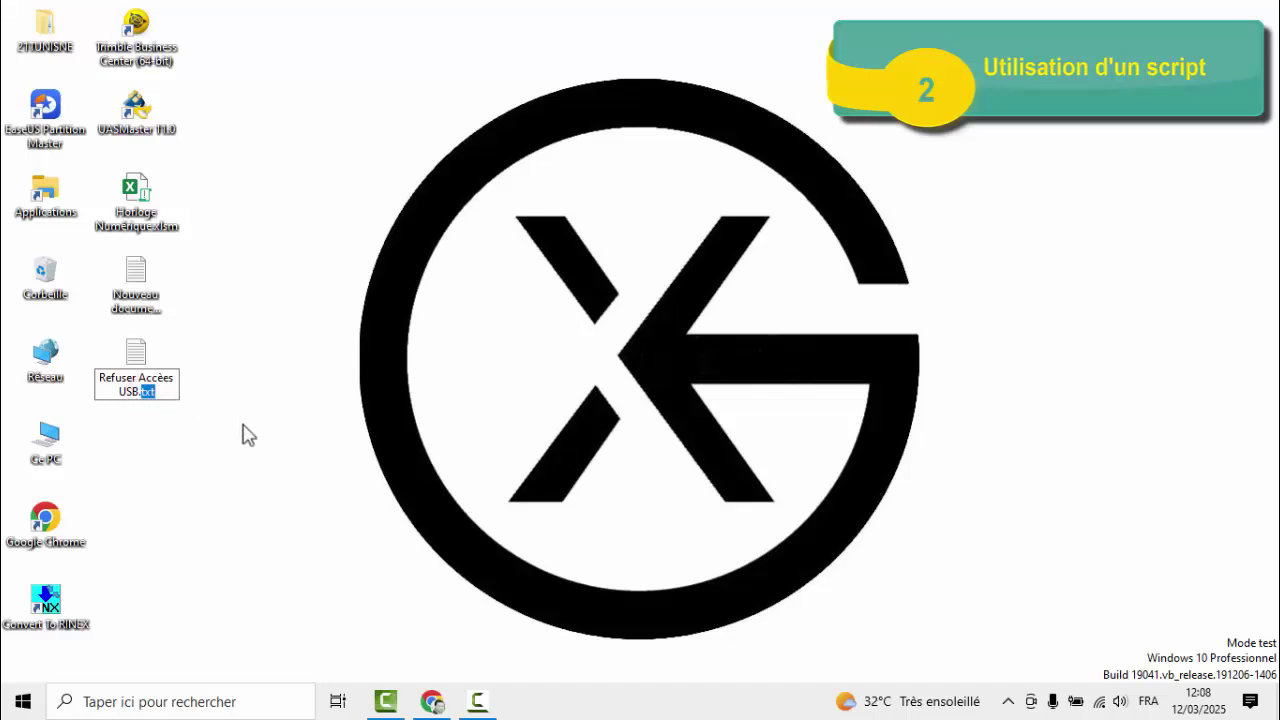
{"action": "type", "text": "bat"}
{"action": "key", "text": "Return"}
{"action": "left_click", "coordinate": [746, 356]}
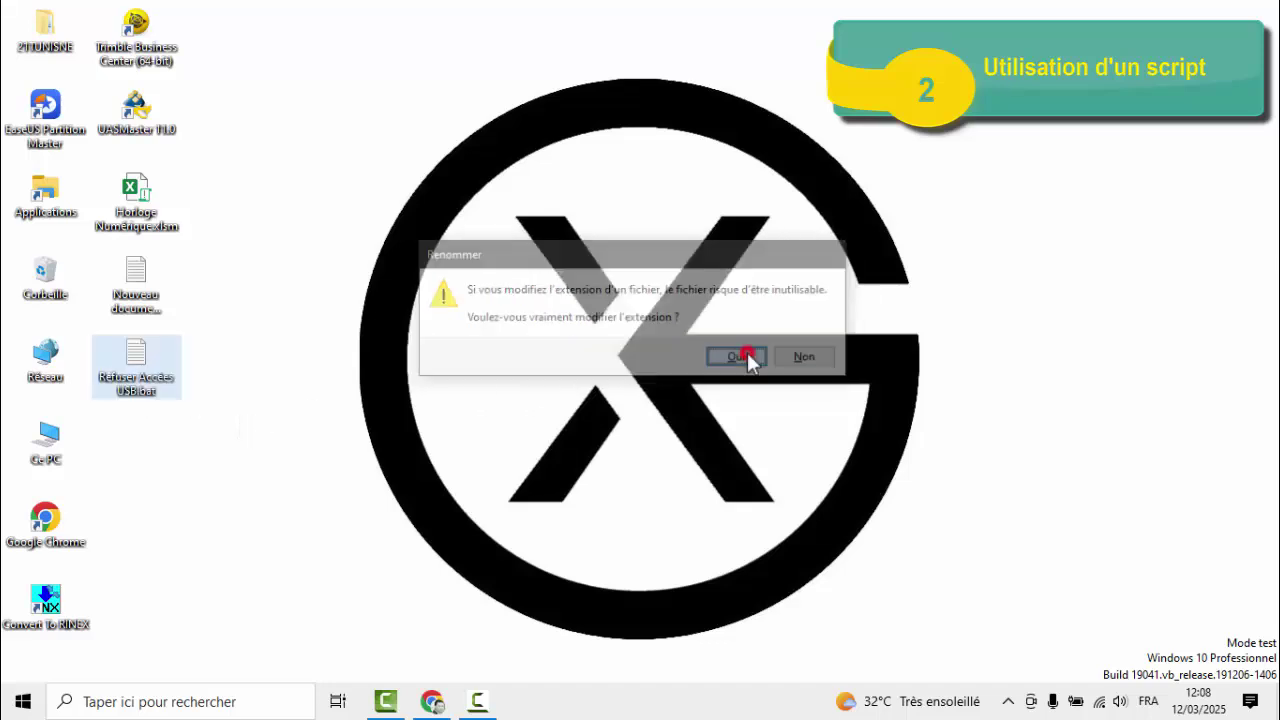
{"action": "right_click", "coordinate": [147, 368]}
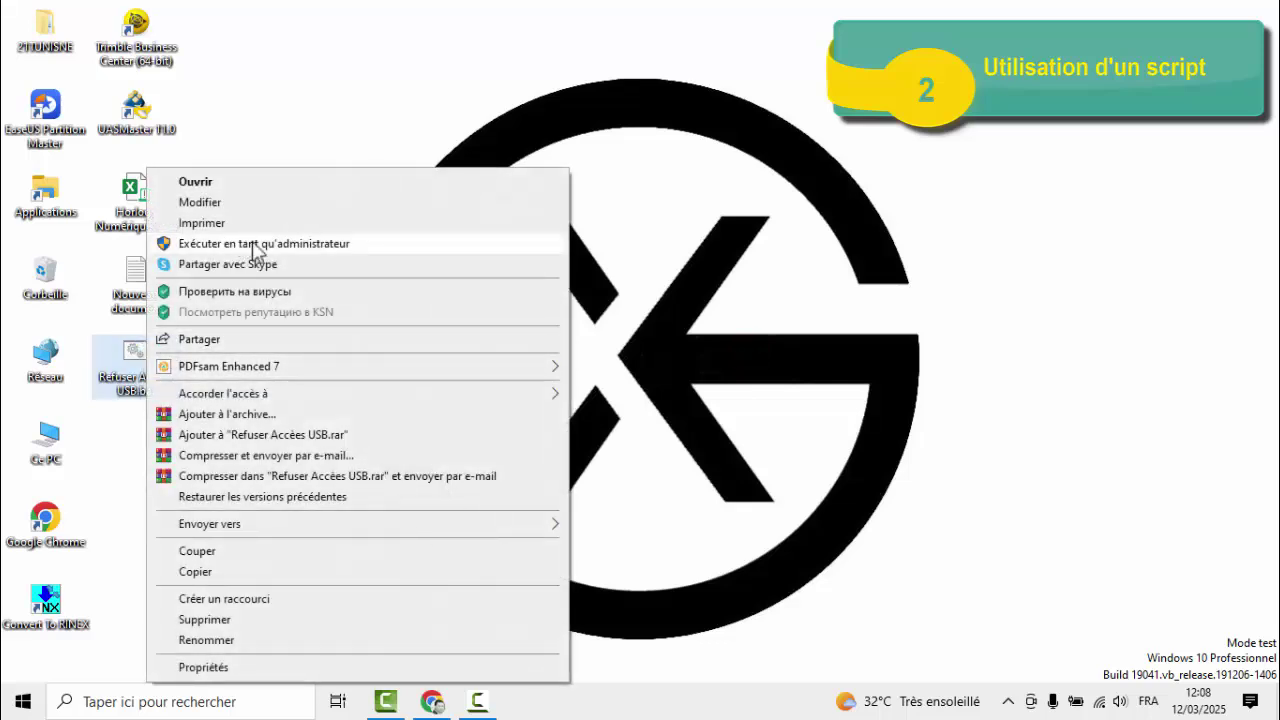
{"action": "left_click", "coordinate": [303, 245]}
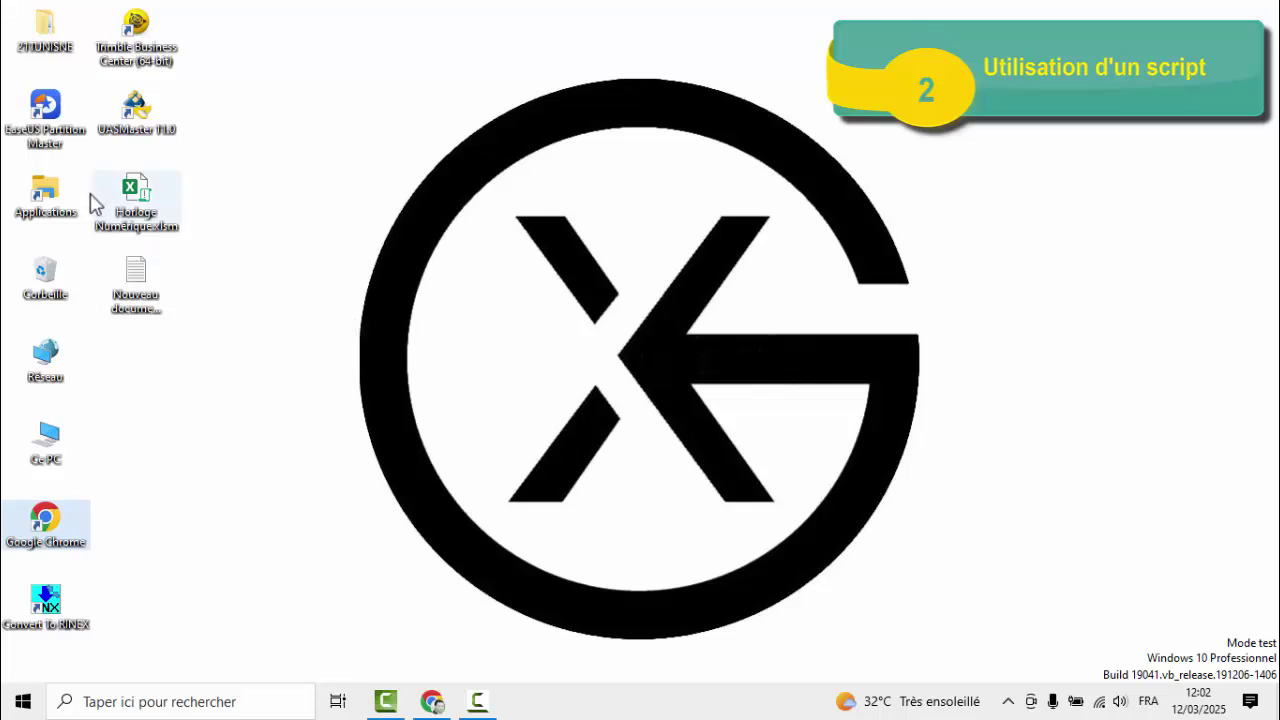
Open File Explorer
{"action": "right_click", "coordinate": [24, 703]}
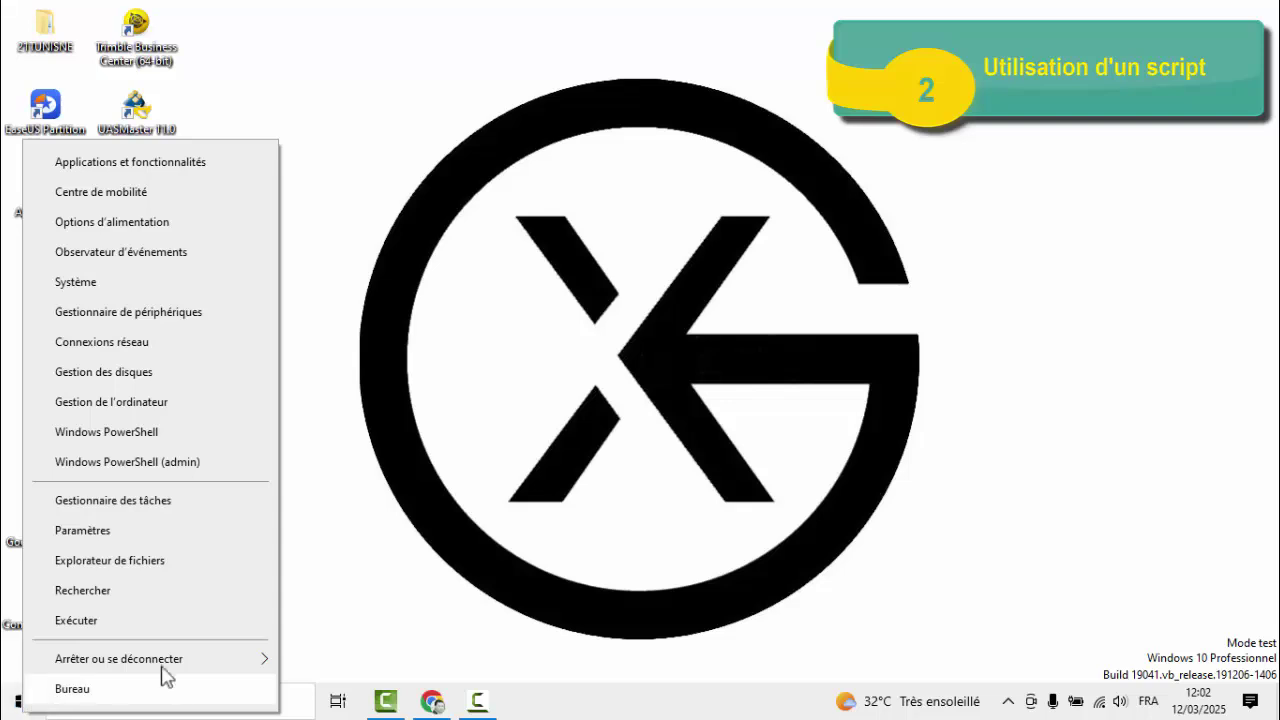
{"action": "left_click", "coordinate": [78, 562]}
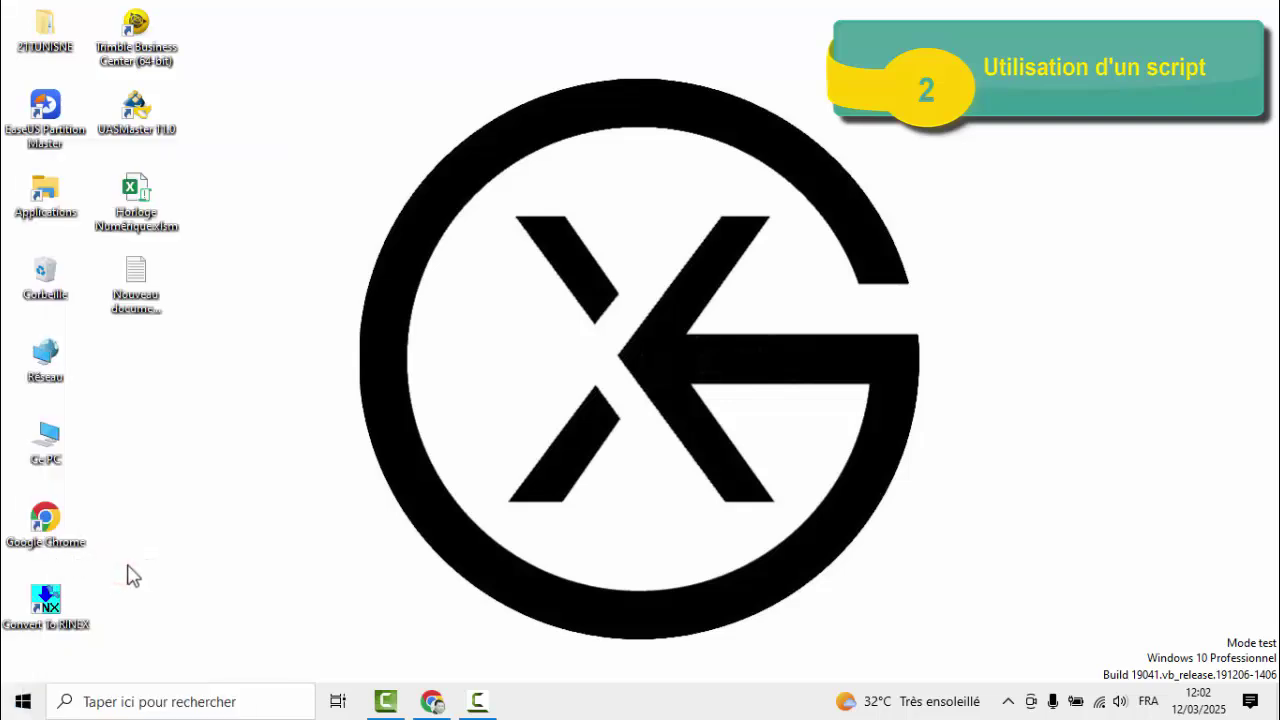